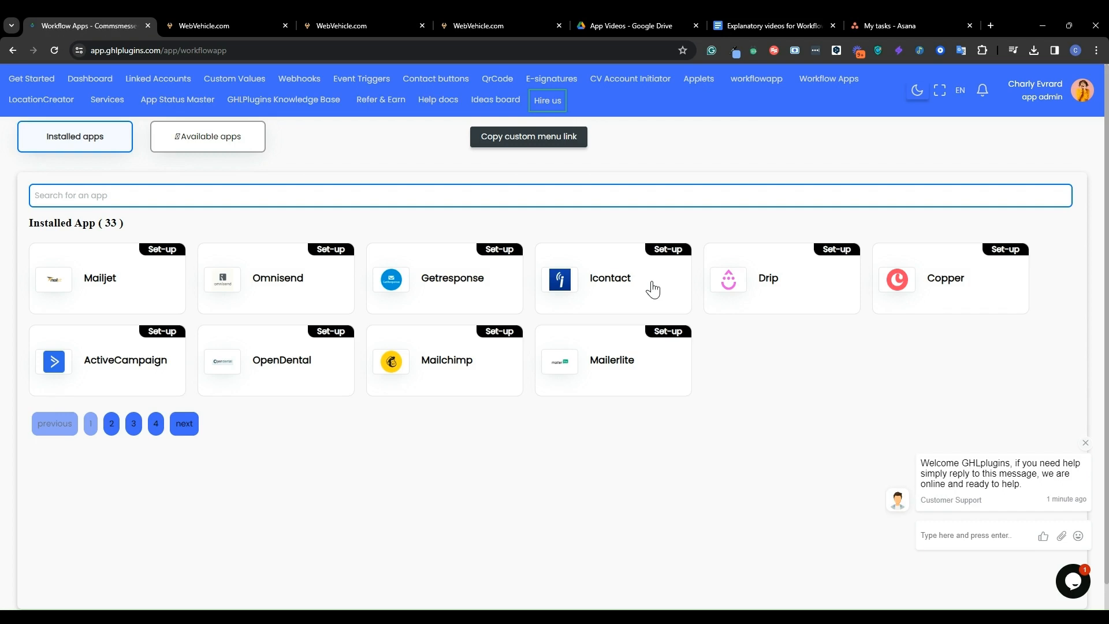
- Search the installed workflow apps for "asana" and open the Asana app's installation
click(206, 147)
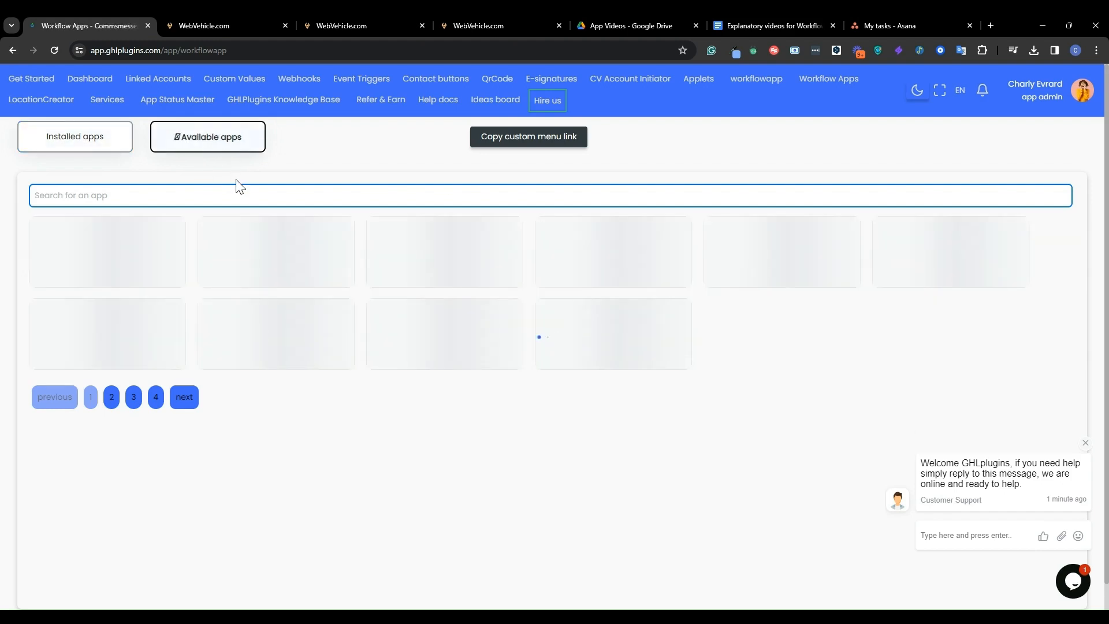
click(82, 136)
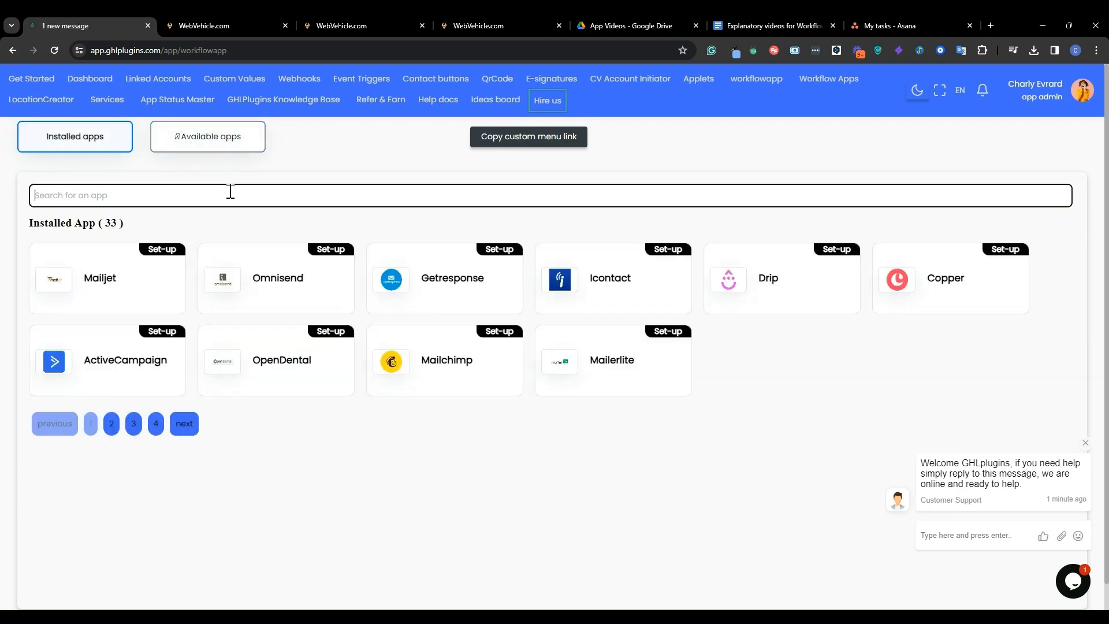
text(asana)
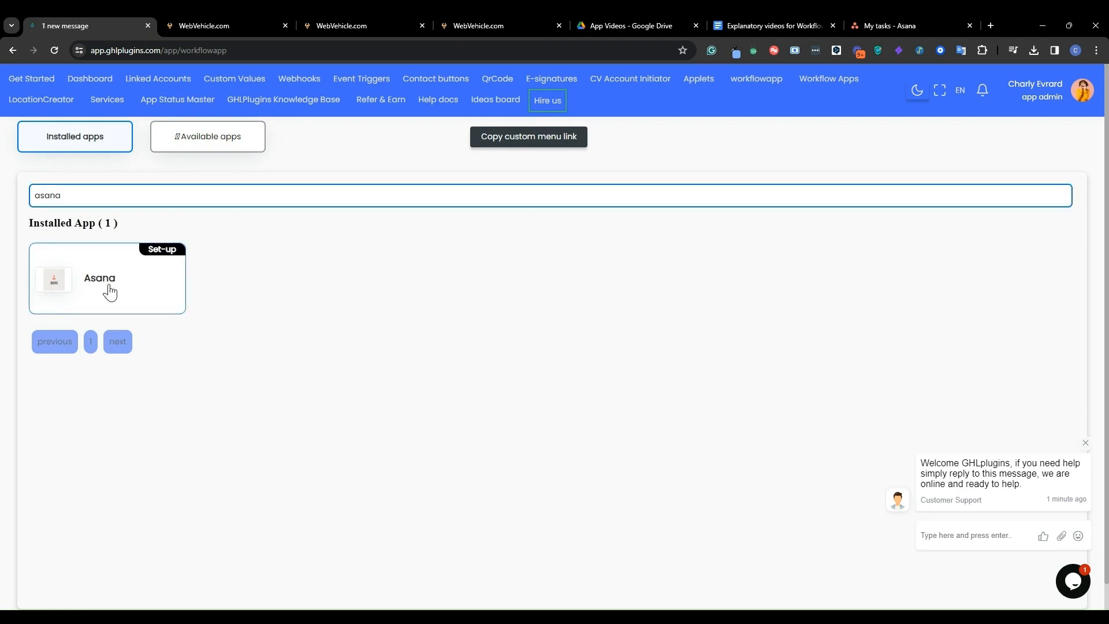
click(110, 293)
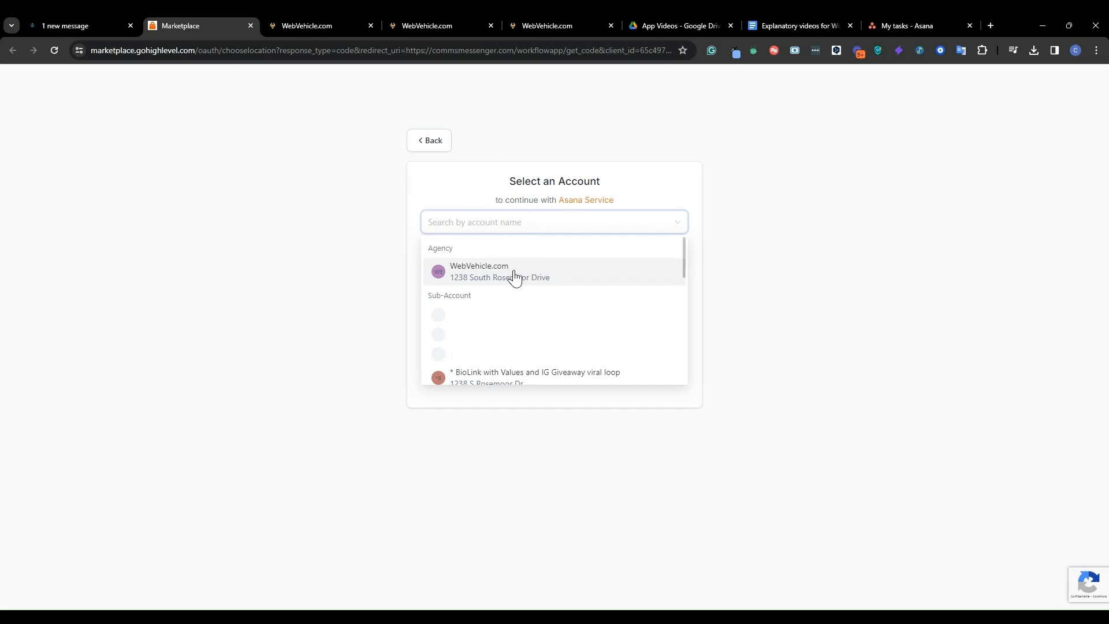
- Choose the WebVehicle.com agency for the Asana service, allow access to all its sub-accounts and enable automatic future installation
click(469, 275)
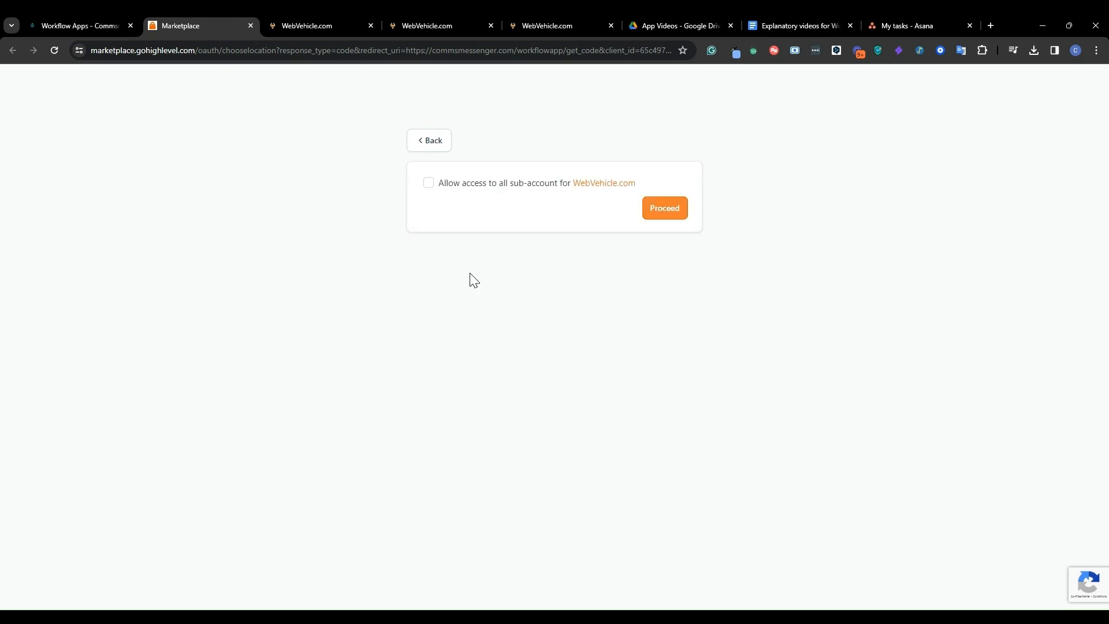
click(428, 182)
click(429, 204)
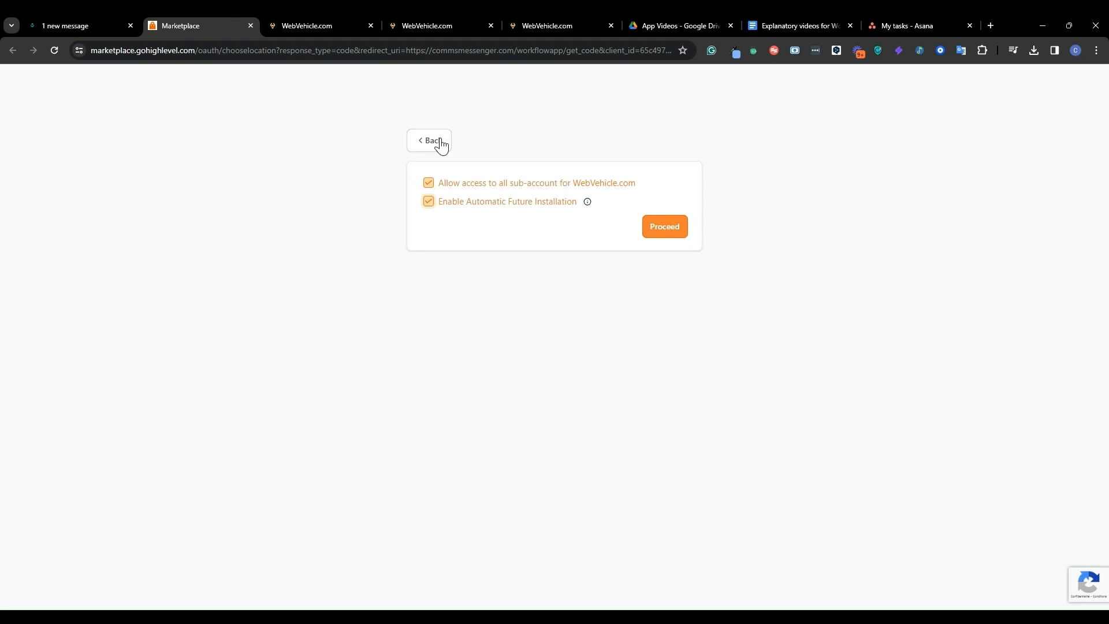
- View the task list in the Asana account and return to the Workflow Apps page
click(81, 26)
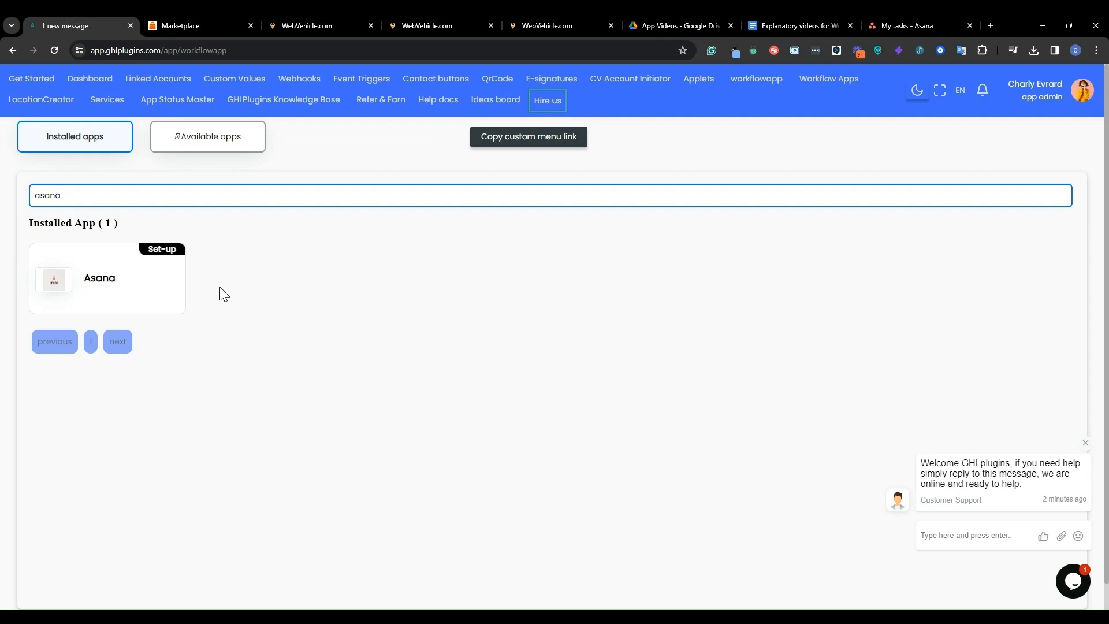
click(893, 16)
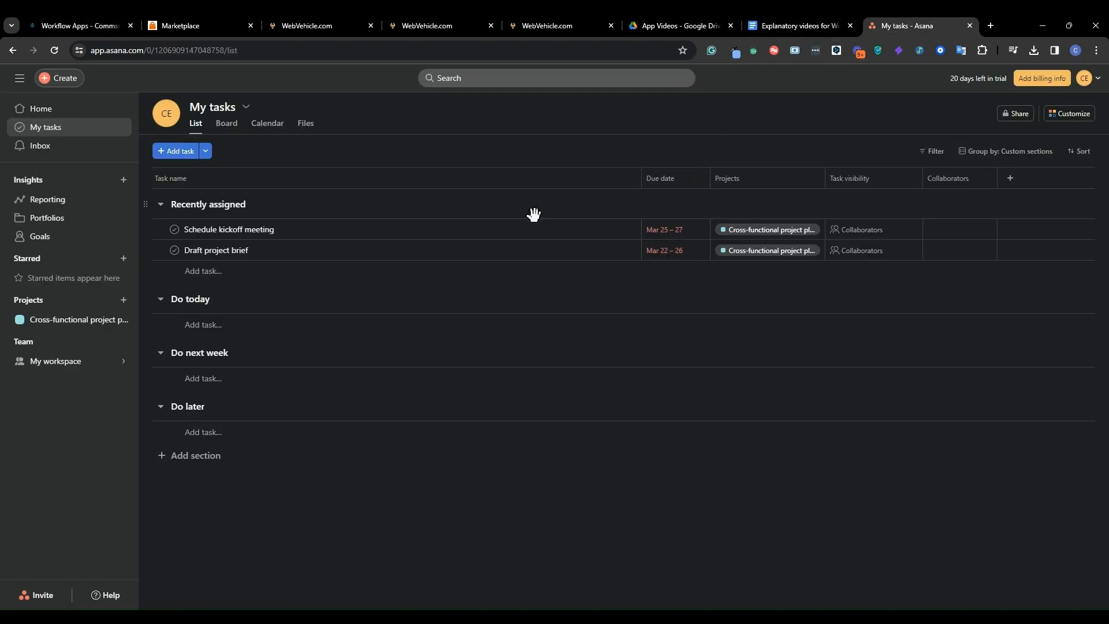
click(88, 23)
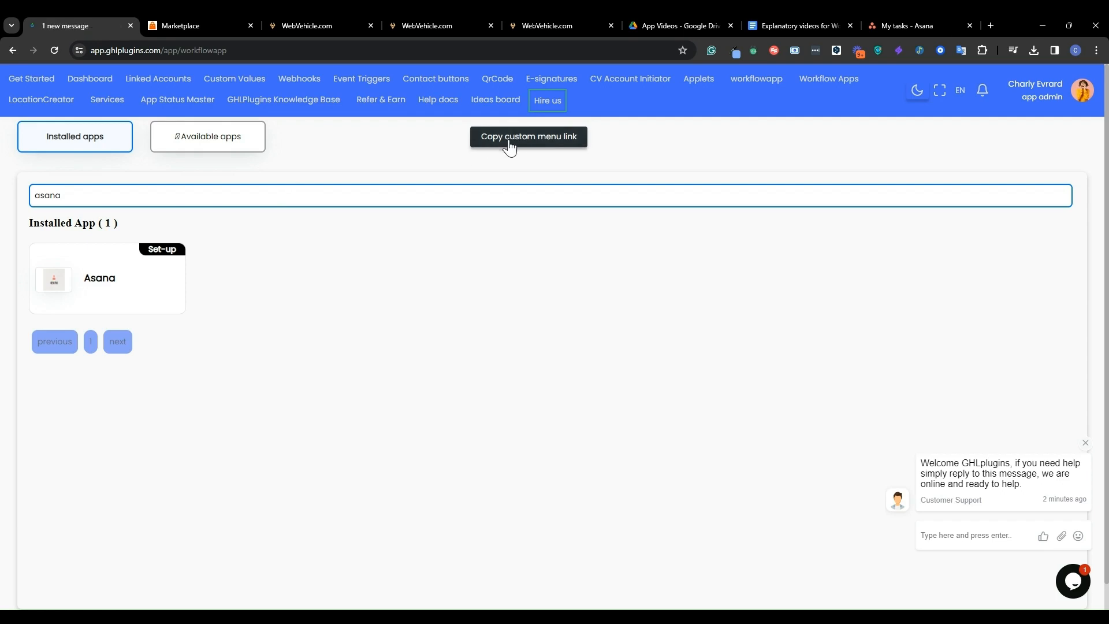
- Switch to WebVehicle.com, change to the agency view and open its custom menu link settings
click(328, 20)
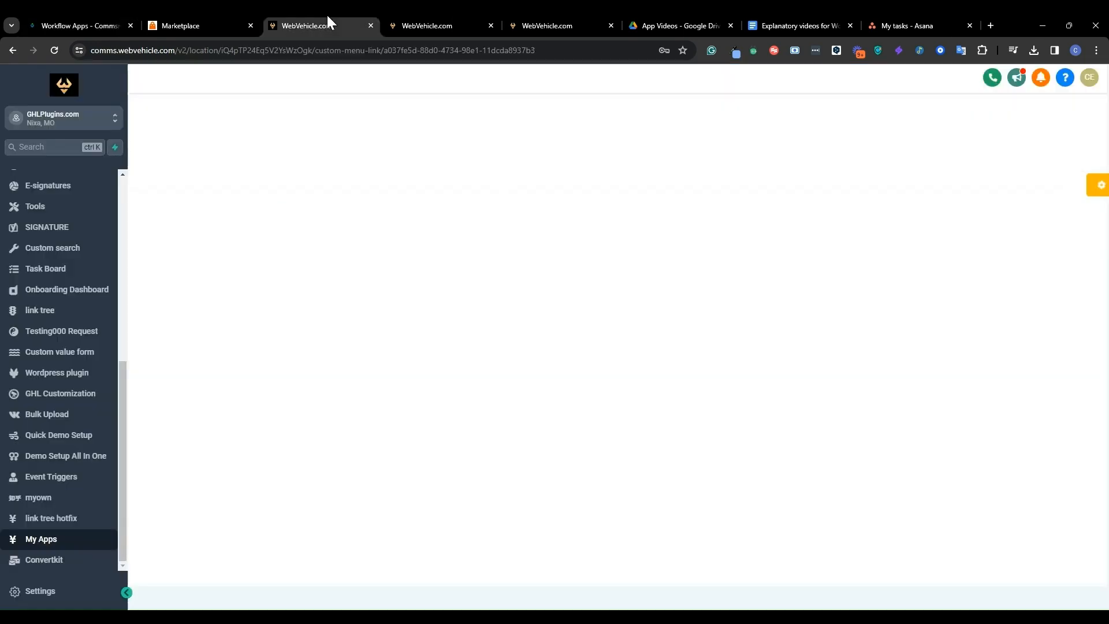
click(76, 122)
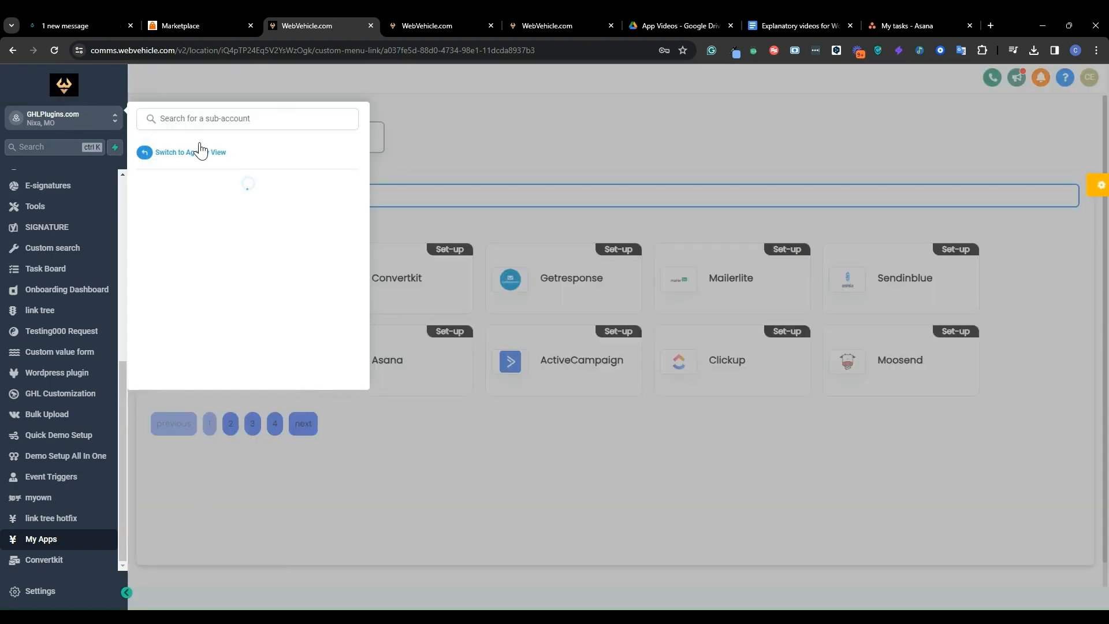
click(199, 150)
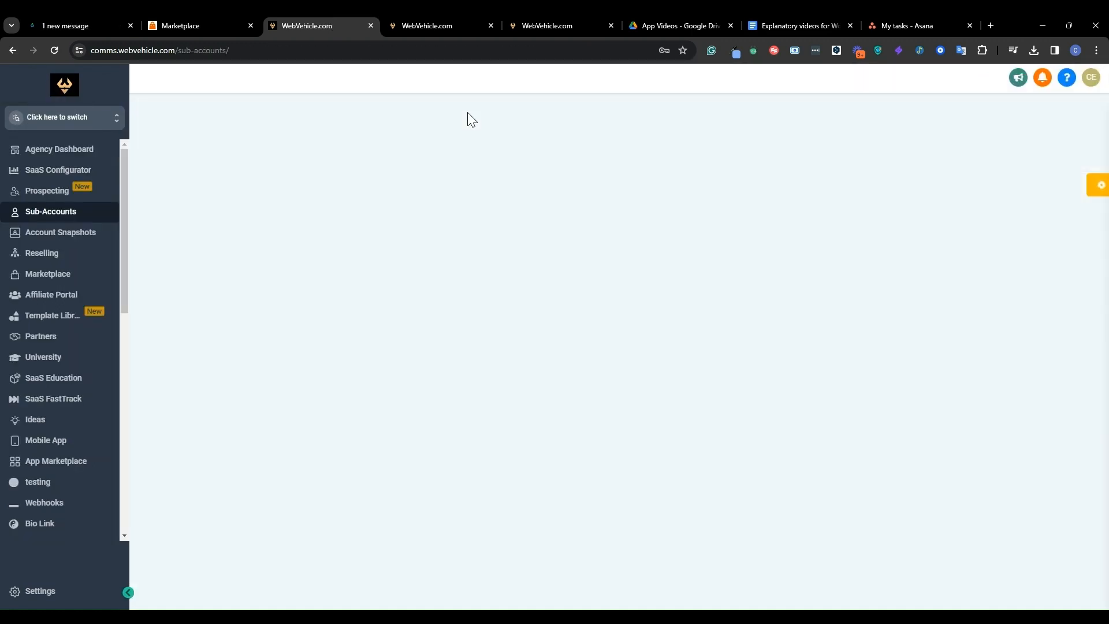
click(34, 591)
click(81, 456)
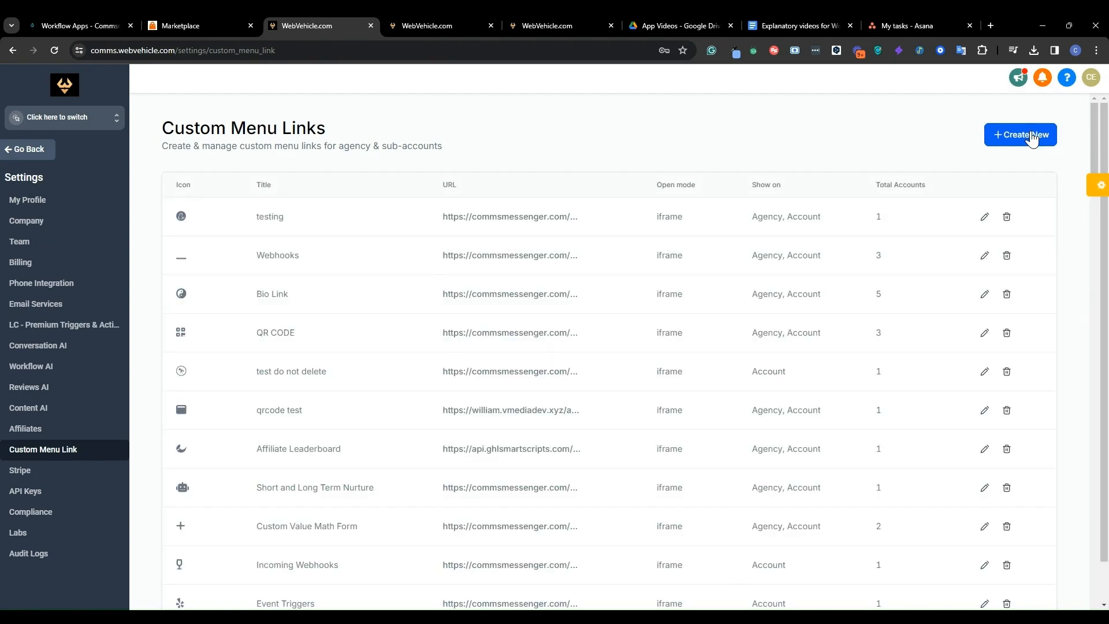
- Examine the icon, title, URL, sidebar, opening and permission options of a new custom menu link, and close the form without saving
click(1031, 136)
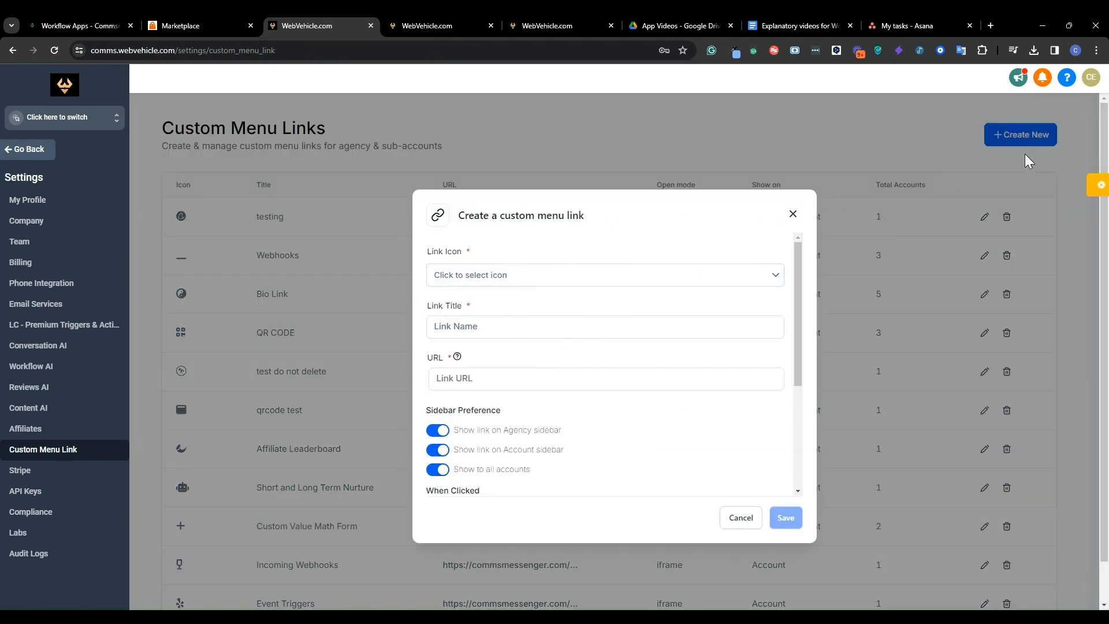
click(479, 276)
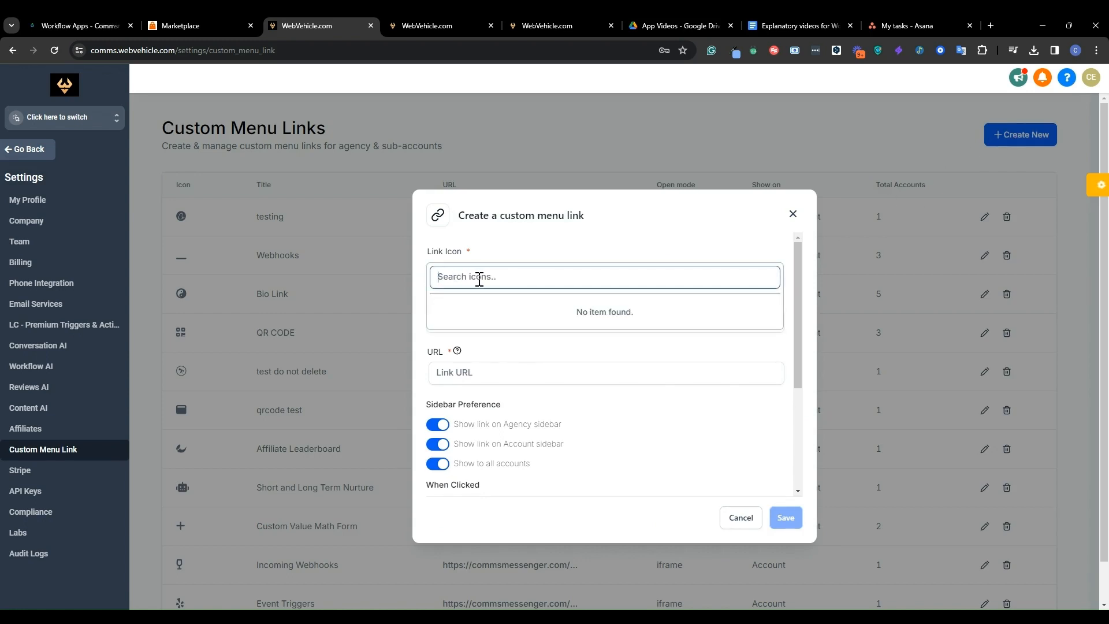
click(435, 250)
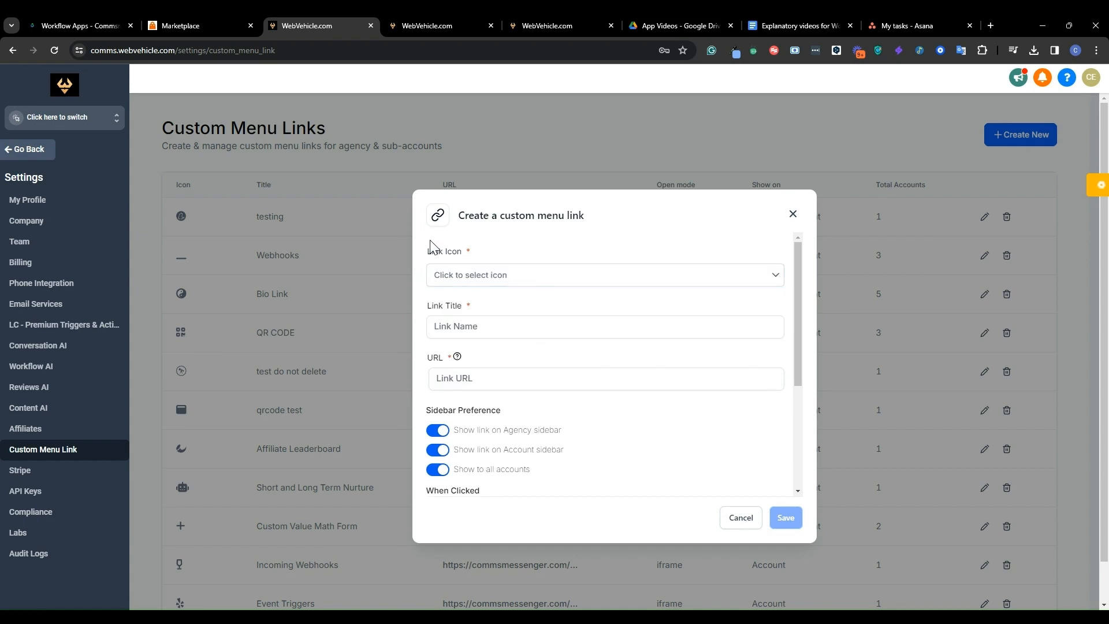
click(444, 320)
click(455, 377)
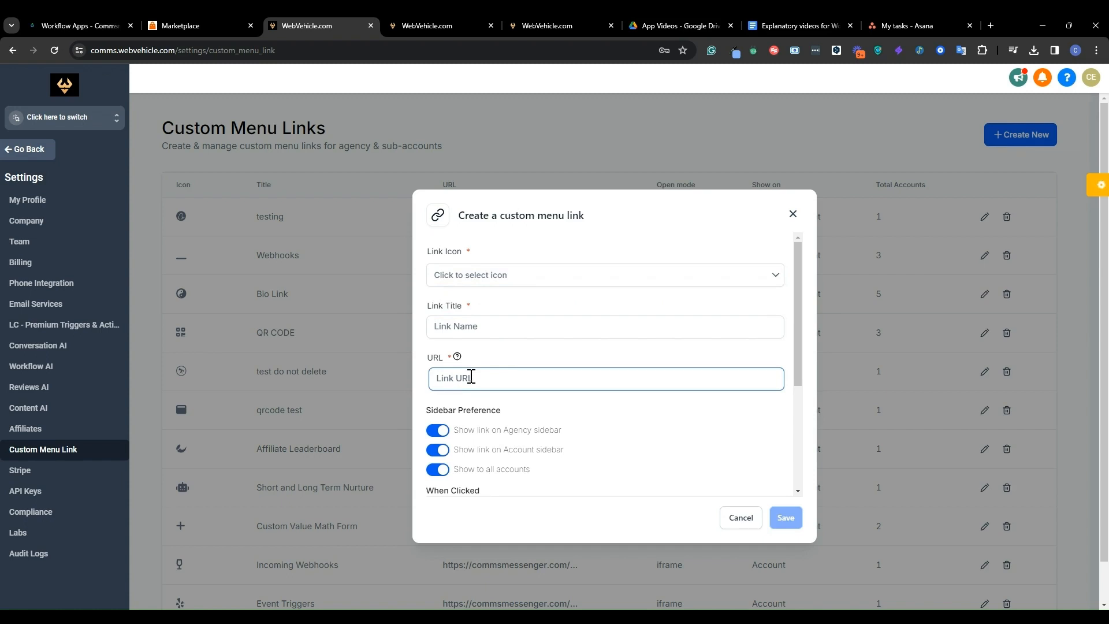
click(90, 14)
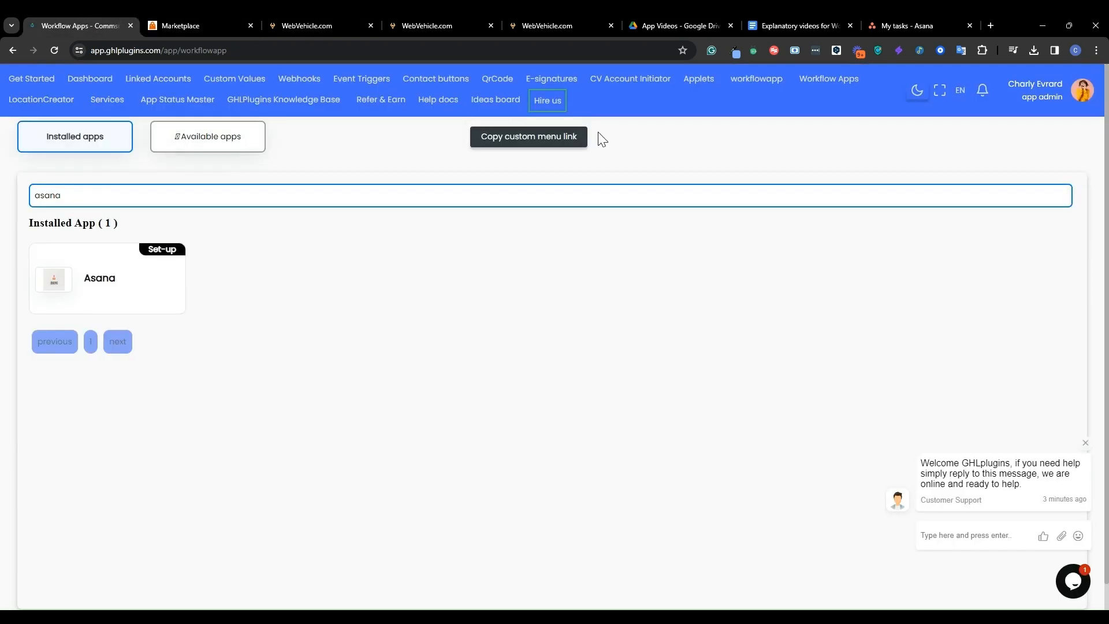
click(363, 18)
scroll(507, 454, down, 2)
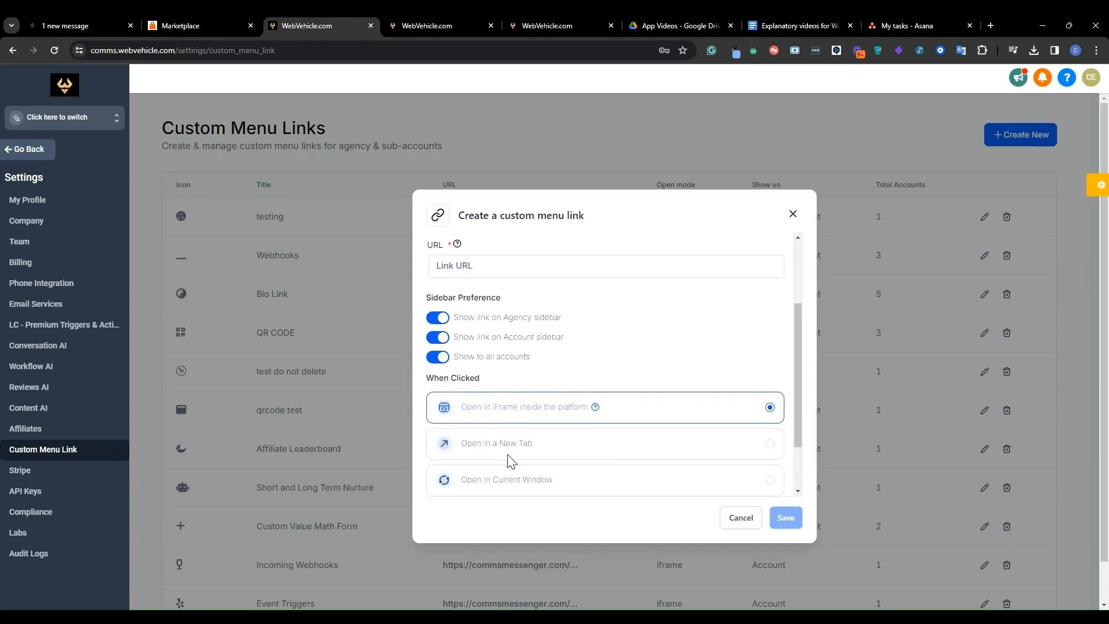
scroll(616, 409, down, 1)
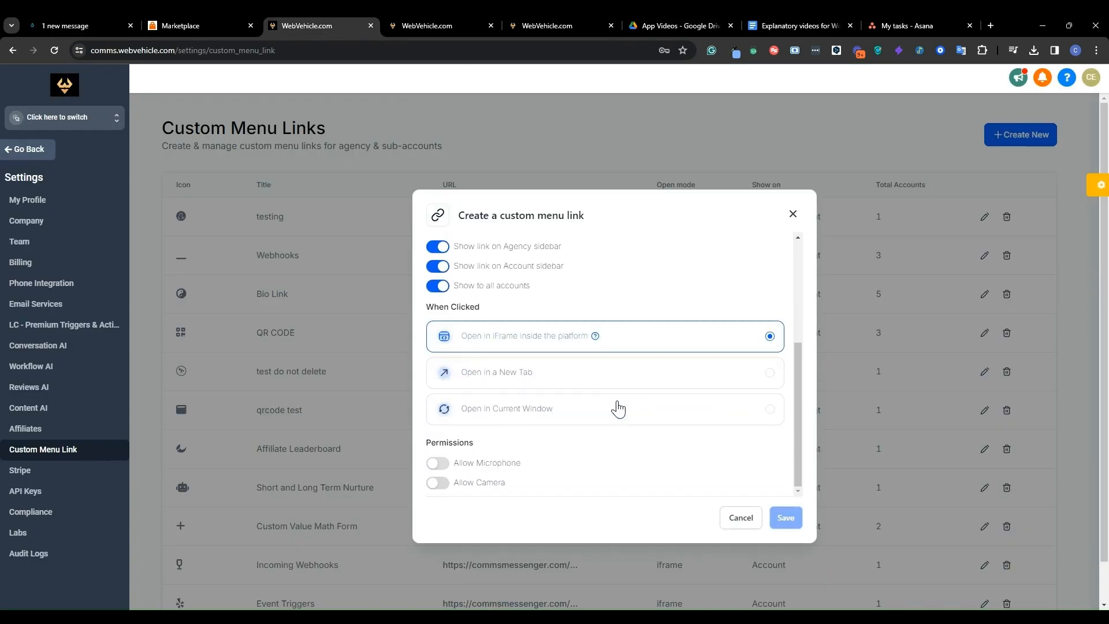
scroll(618, 409, up, 1)
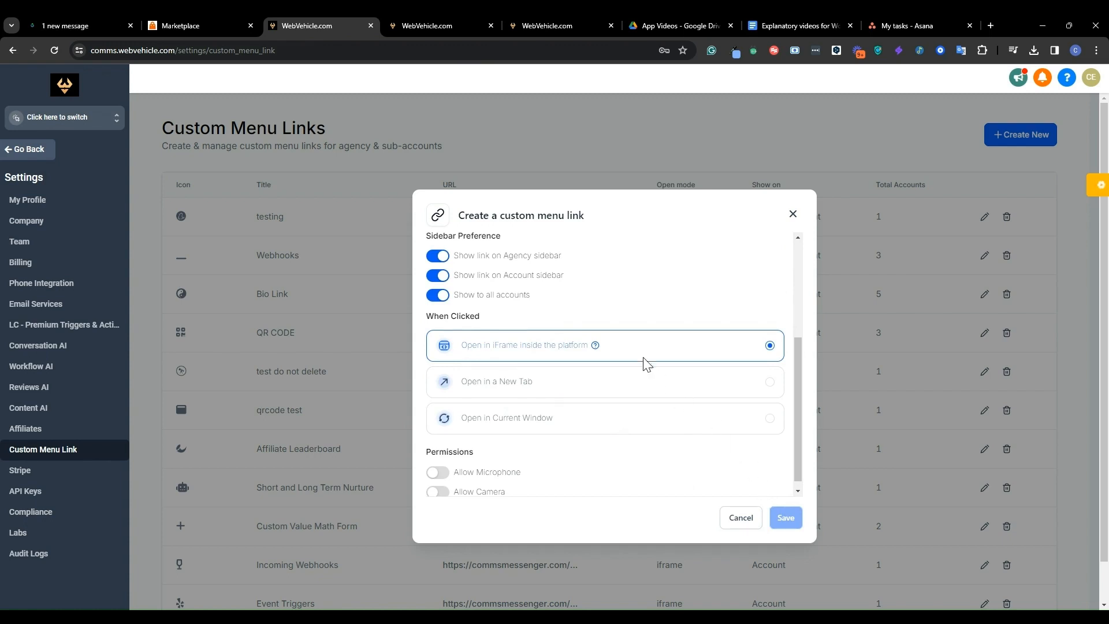
click(312, 214)
- Switch to the GHLPlugins.com sub-account and open its My Apps page
click(87, 117)
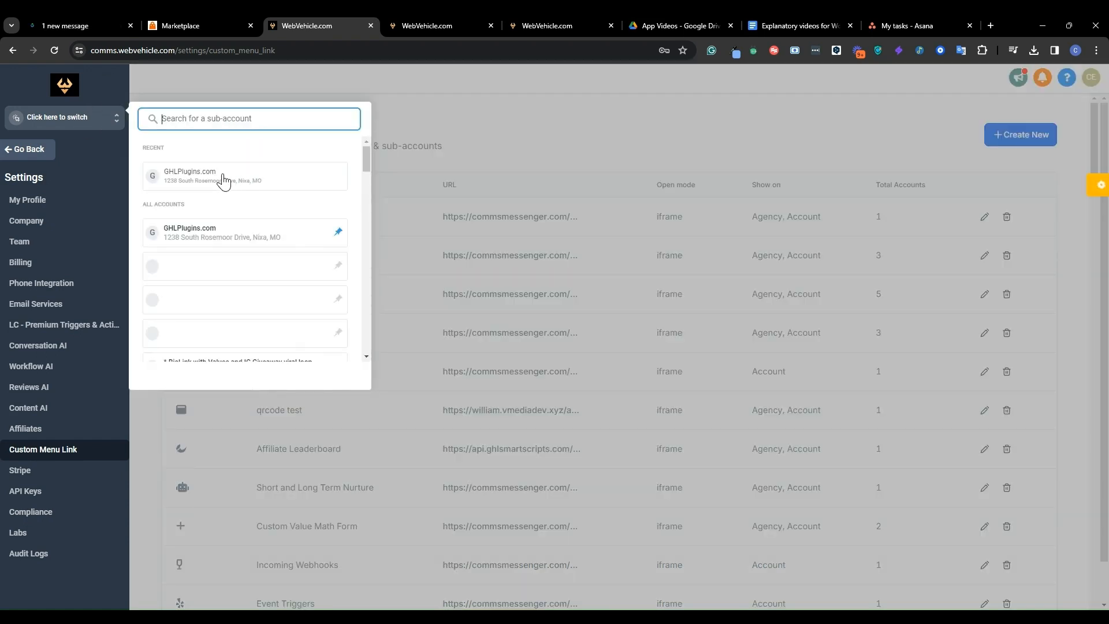
click(224, 180)
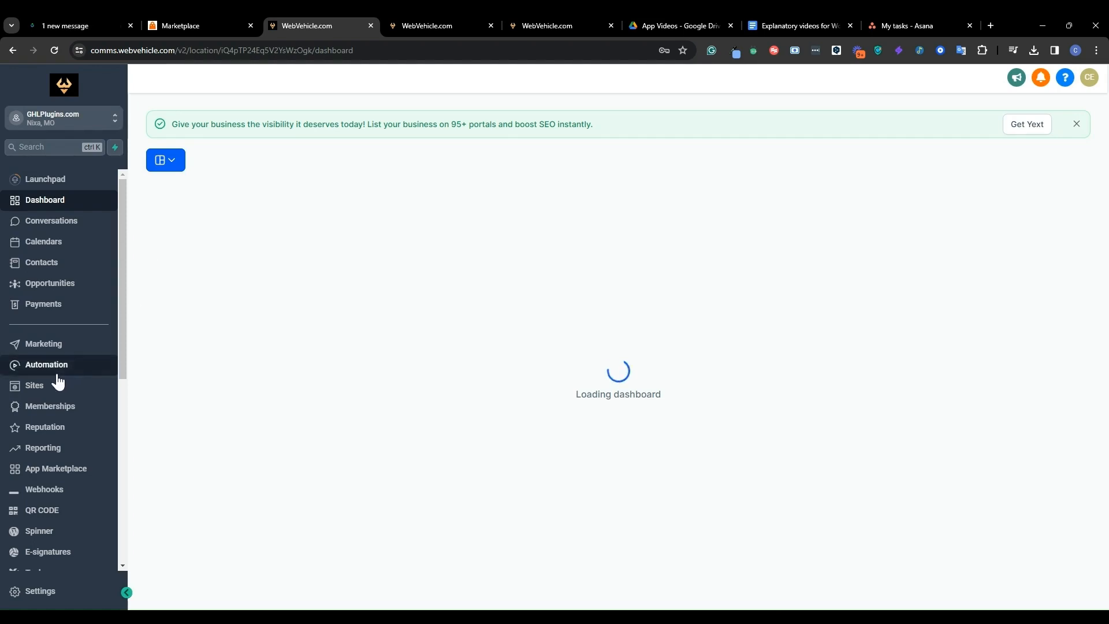
scroll(57, 379, down, 5)
scroll(58, 381, down, 2)
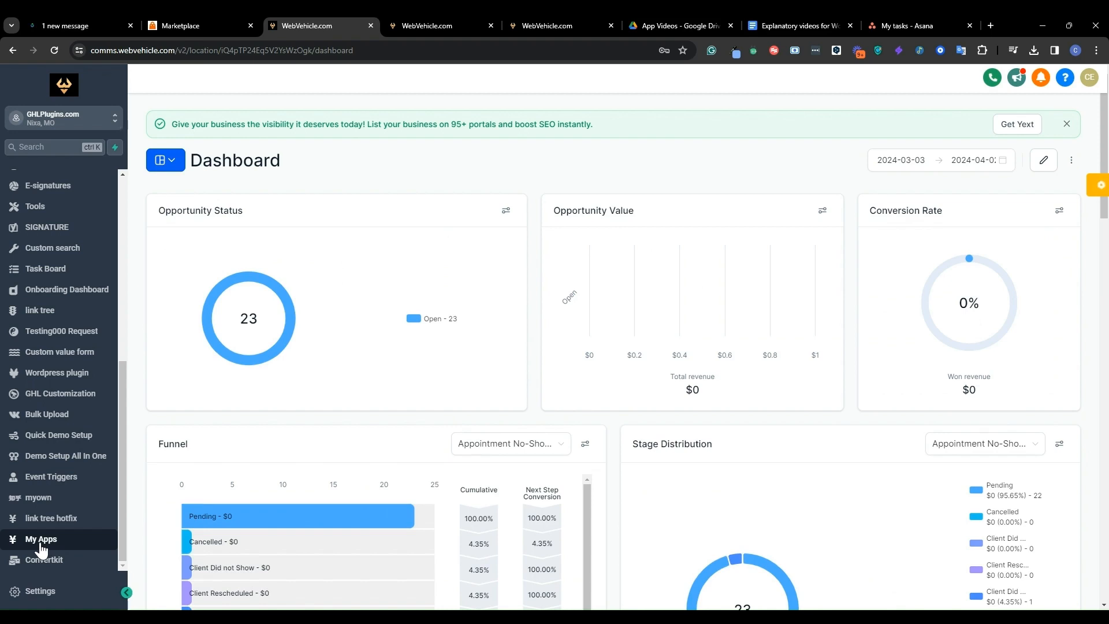
click(40, 543)
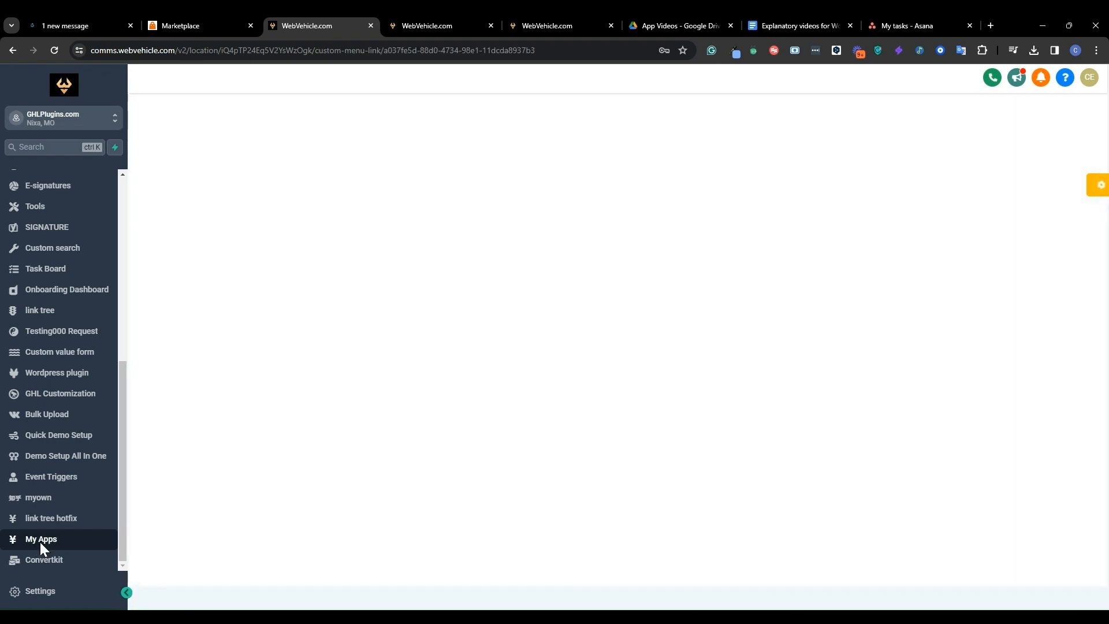
- Compare the sub-account's available and connected apps, and open the setup form of the connected Asana app
click(212, 134)
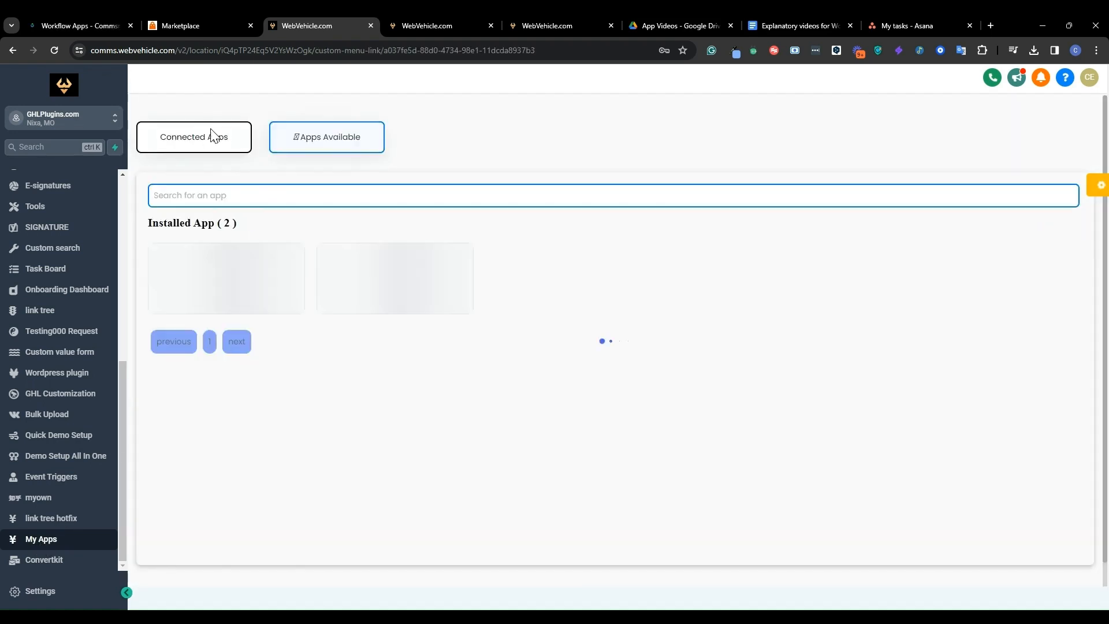
click(328, 142)
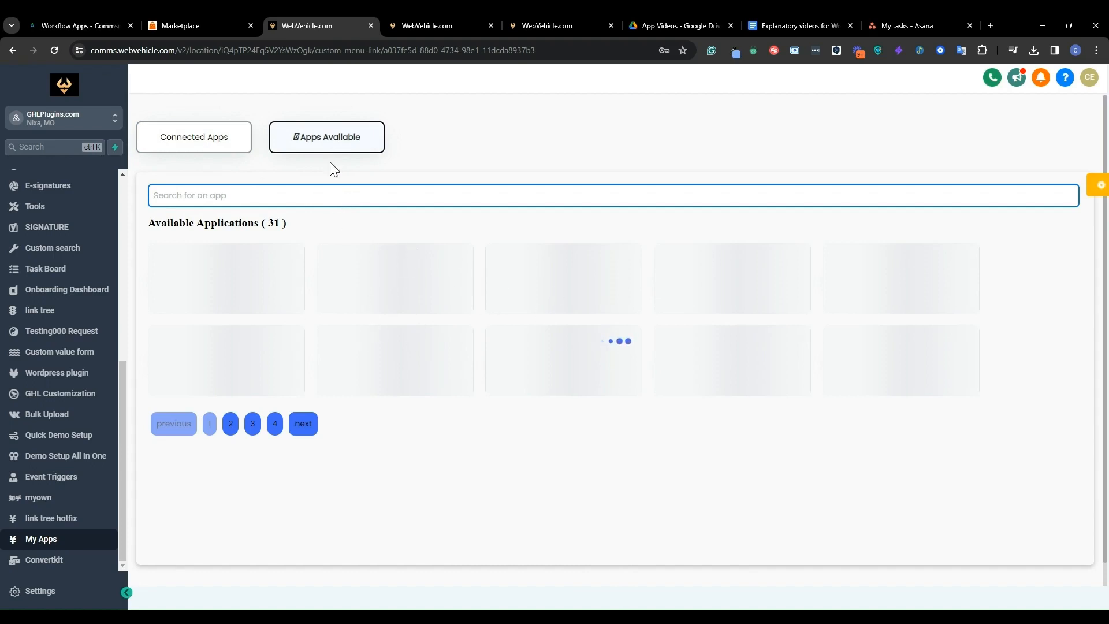
click(209, 139)
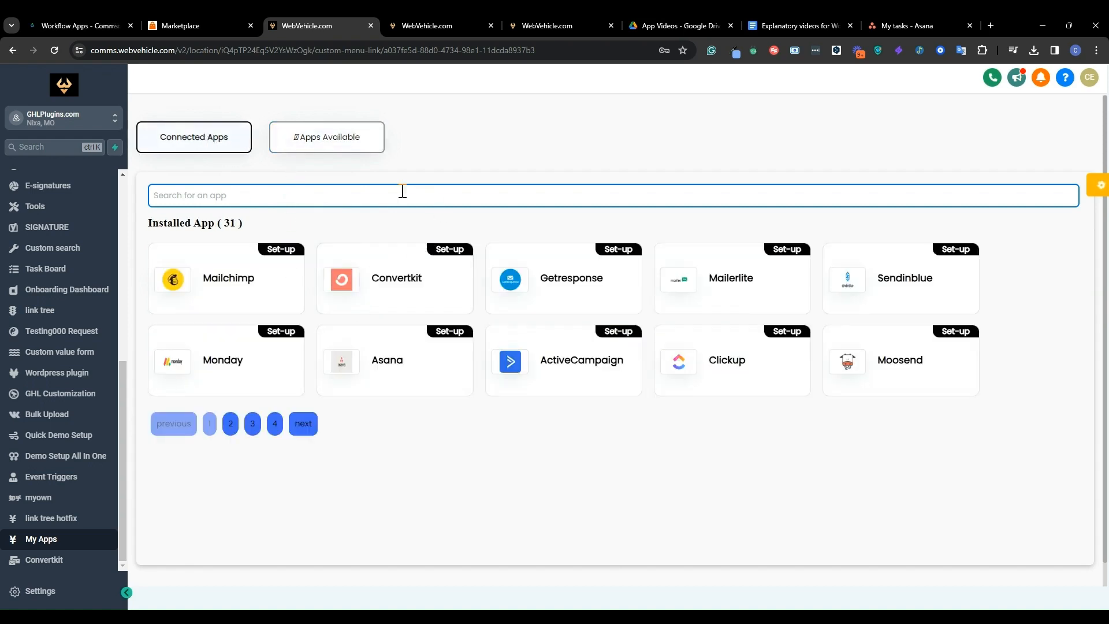
click(382, 381)
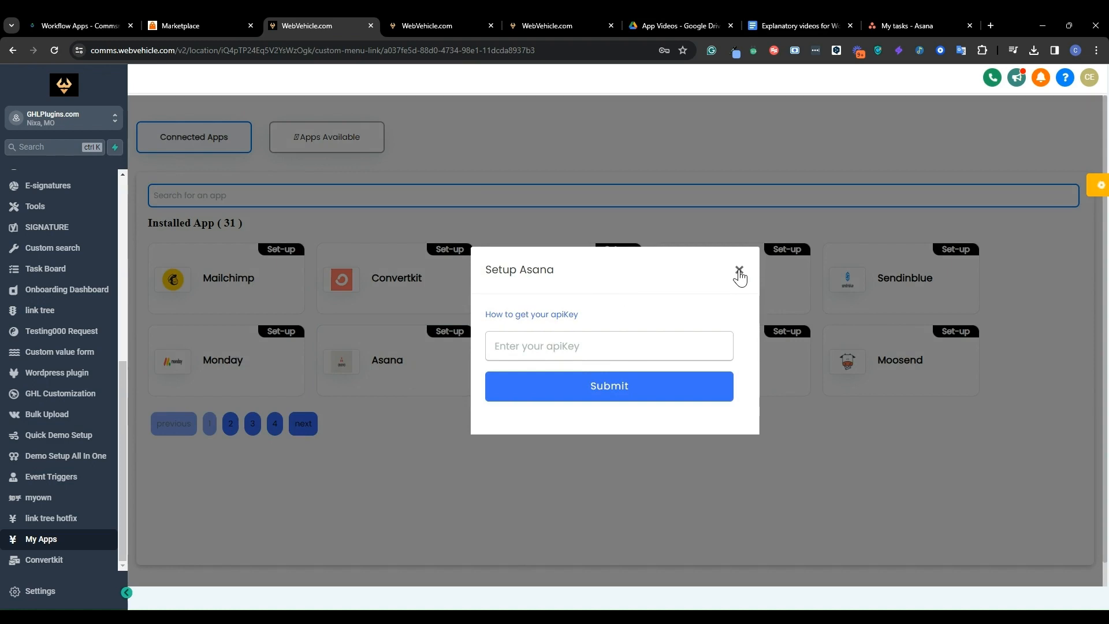
- Switch to Asana and open the developer apps management page from the account's app settings
click(920, 15)
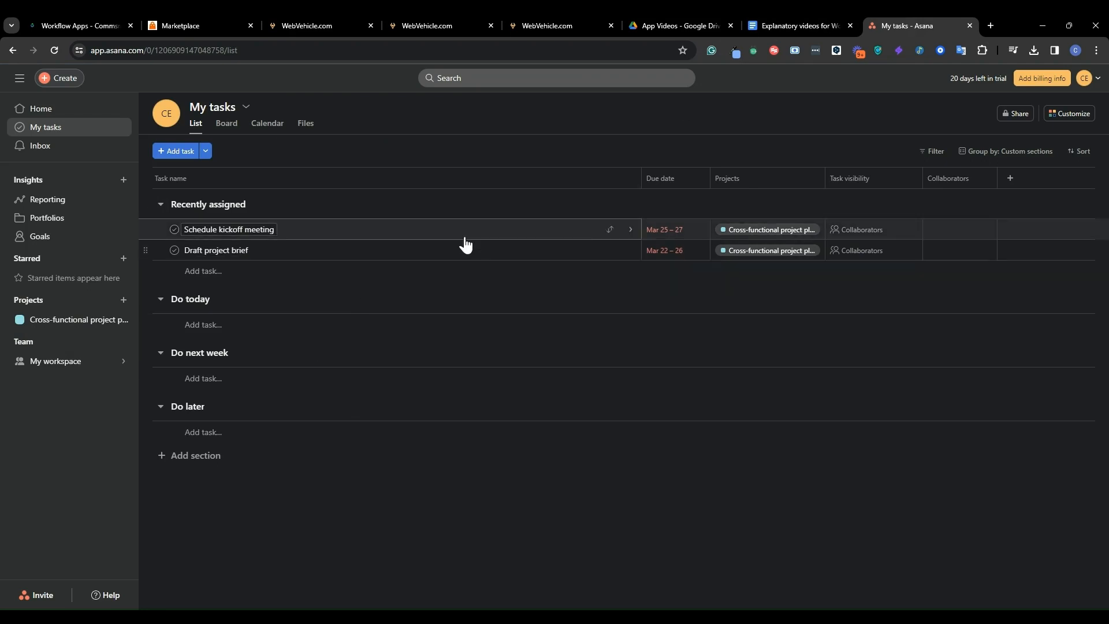
click(38, 110)
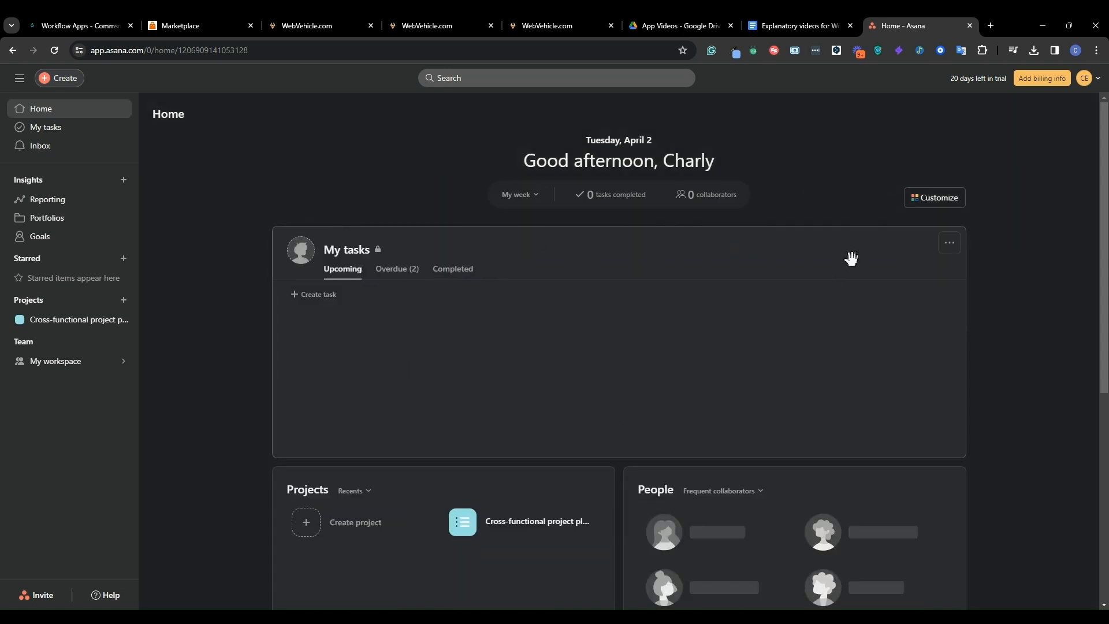
click(1093, 84)
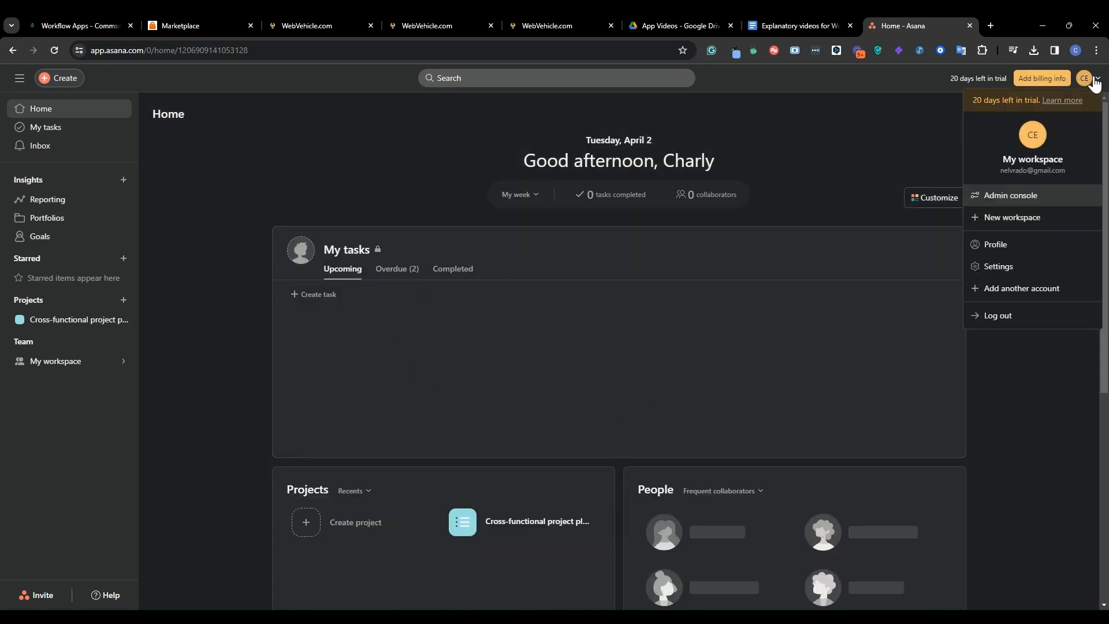
click(1005, 269)
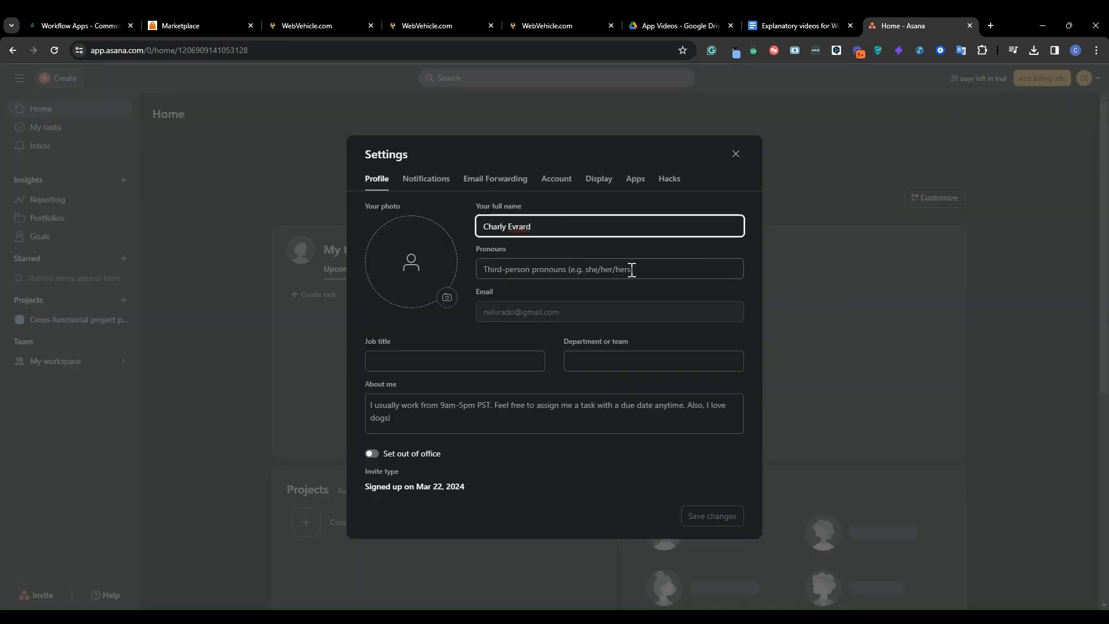
click(637, 181)
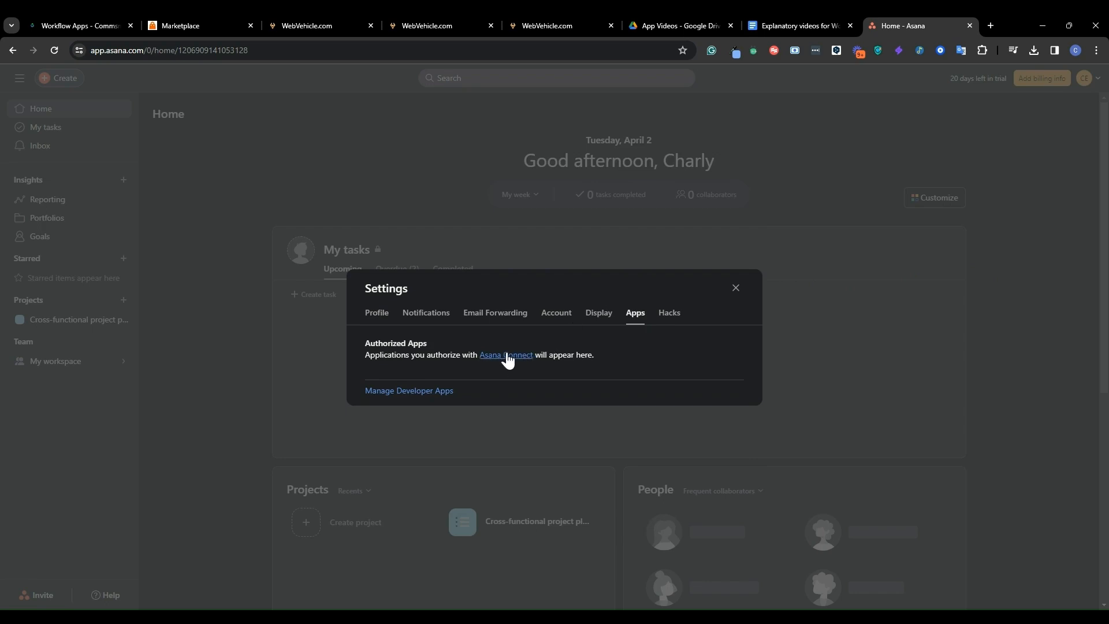
click(421, 395)
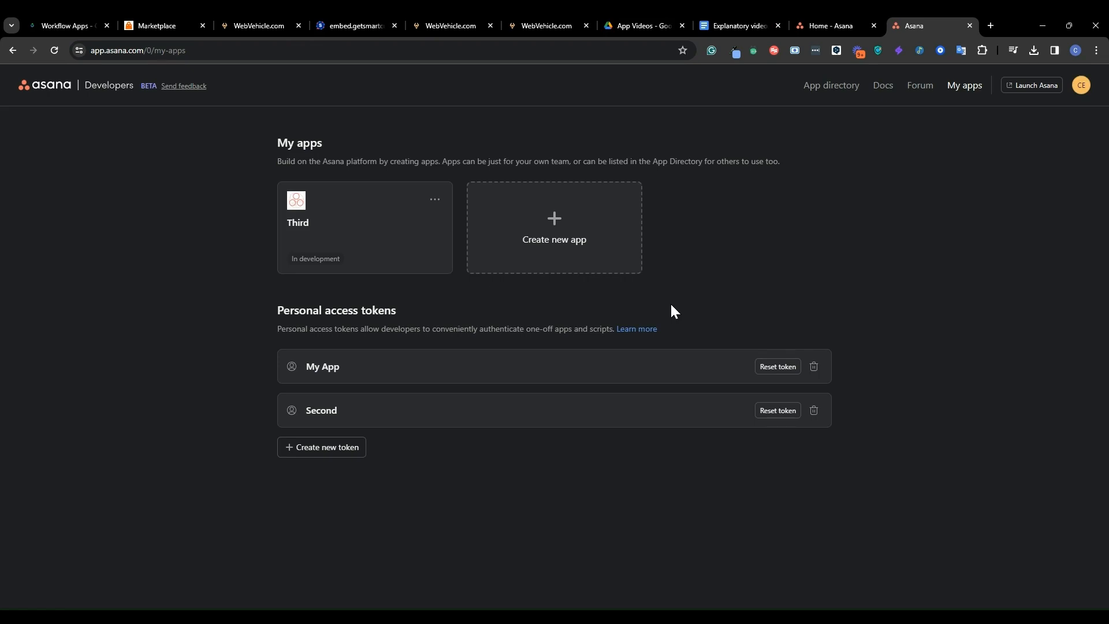
- Create an Asana personal access token named Test App, agreeing to the API terms, and copy the token before finishing
click(312, 455)
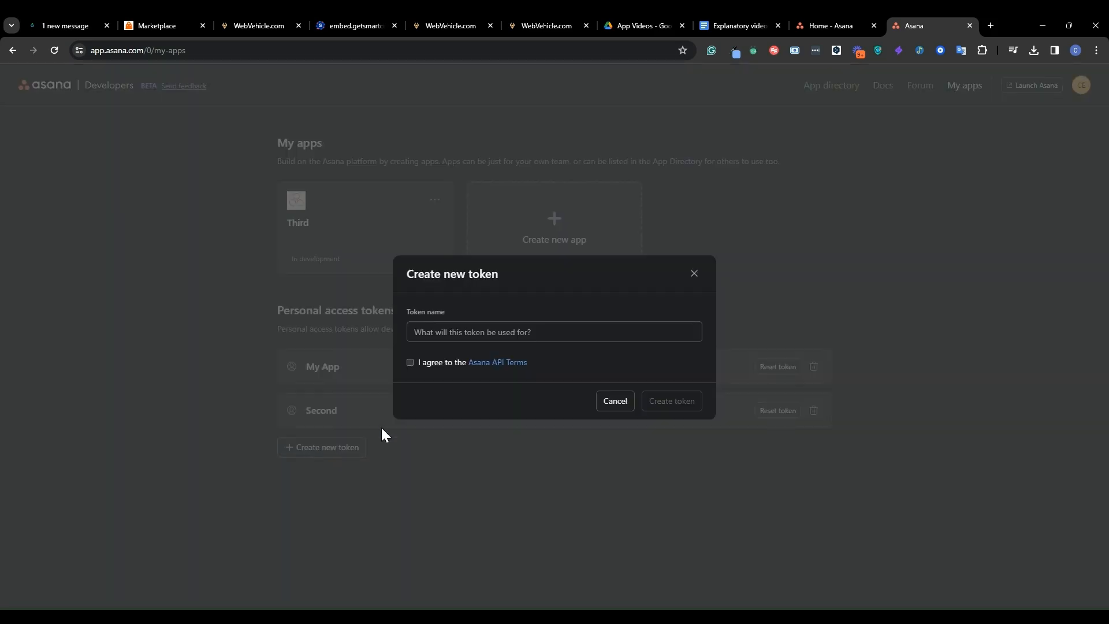
click(474, 328)
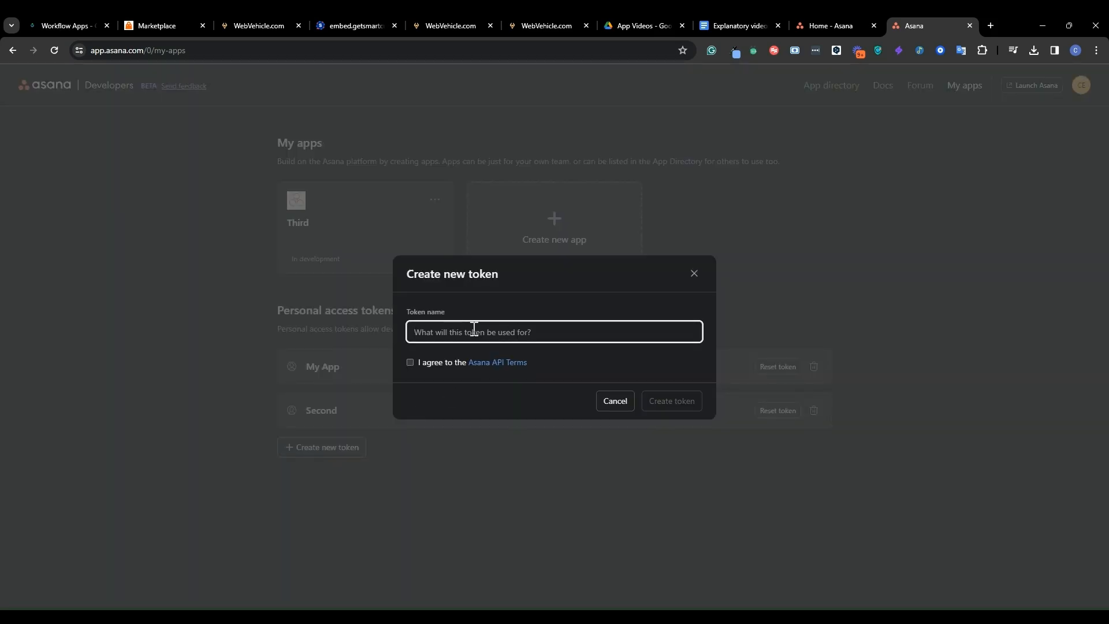
text(Test App)
click(410, 362)
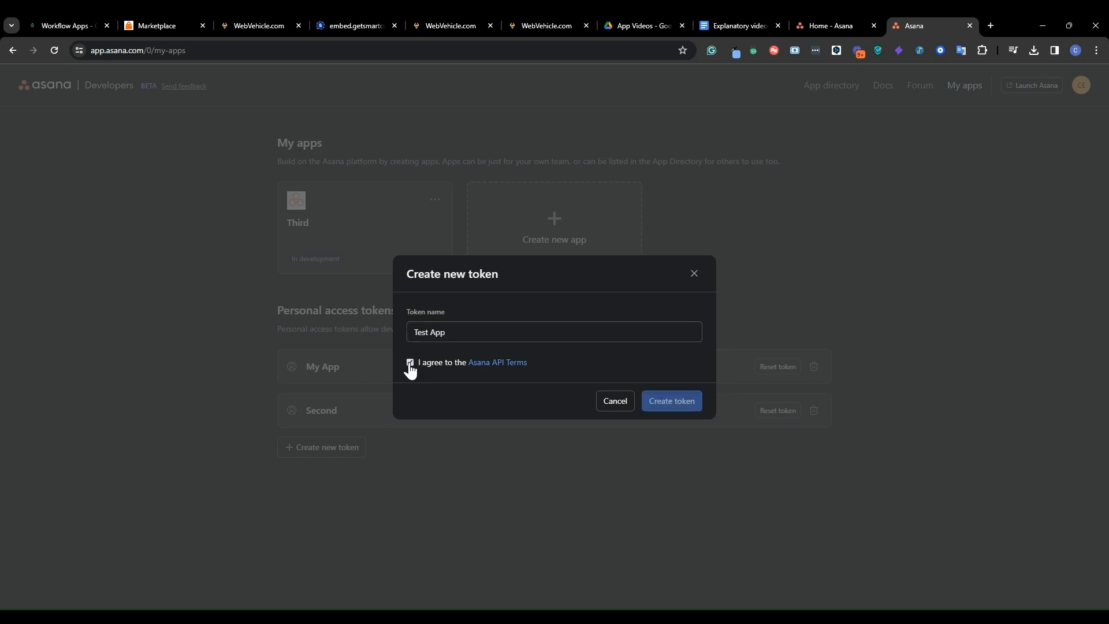
click(686, 404)
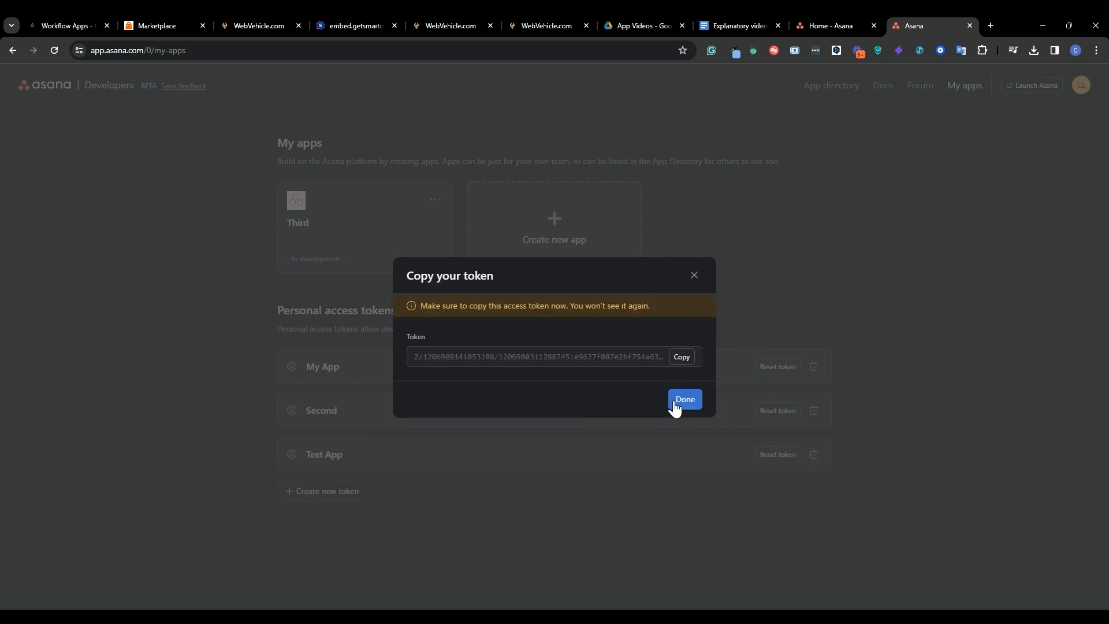
click(682, 356)
click(680, 400)
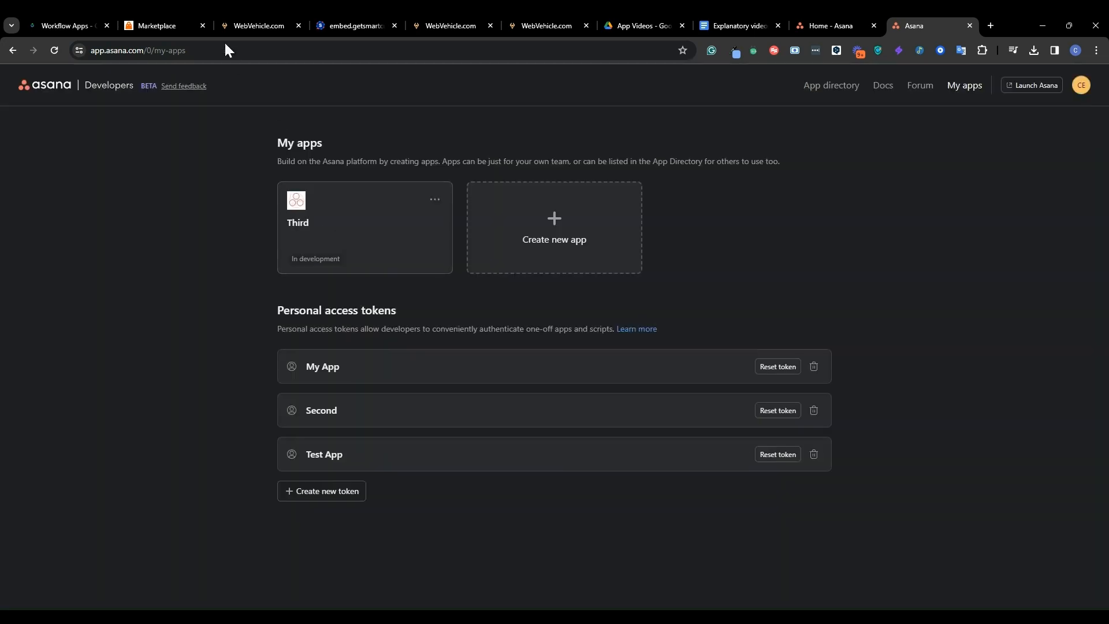
- Return to the sub-account's Asana setup form, paste the Asana access token as the API key, and close the form without submitting
click(287, 23)
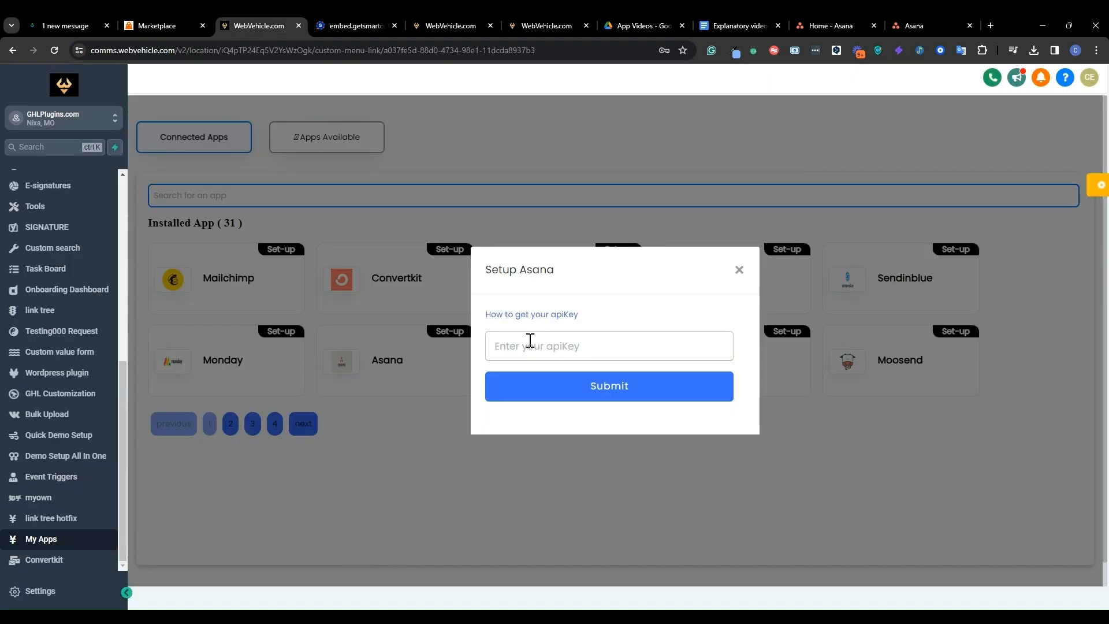
click(531, 345)
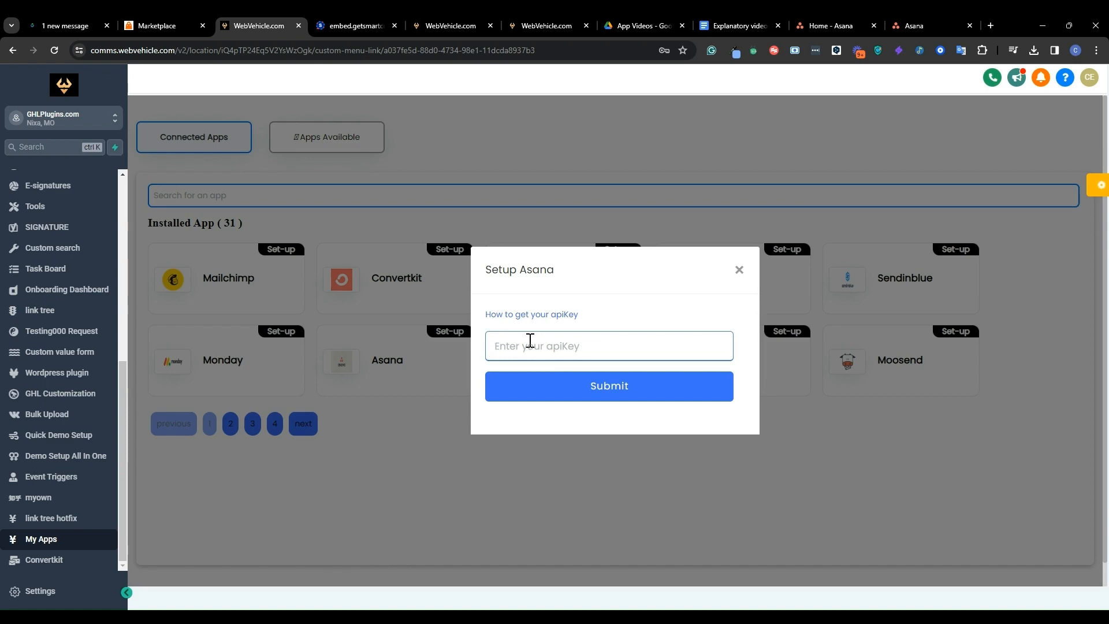
key(ctrl+v)
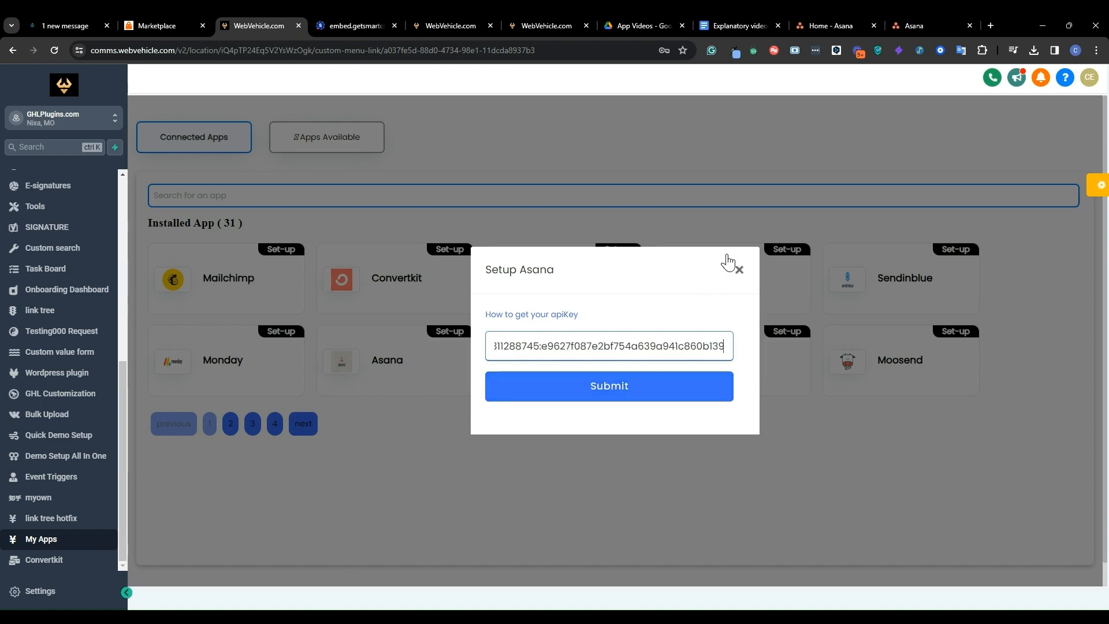
click(738, 269)
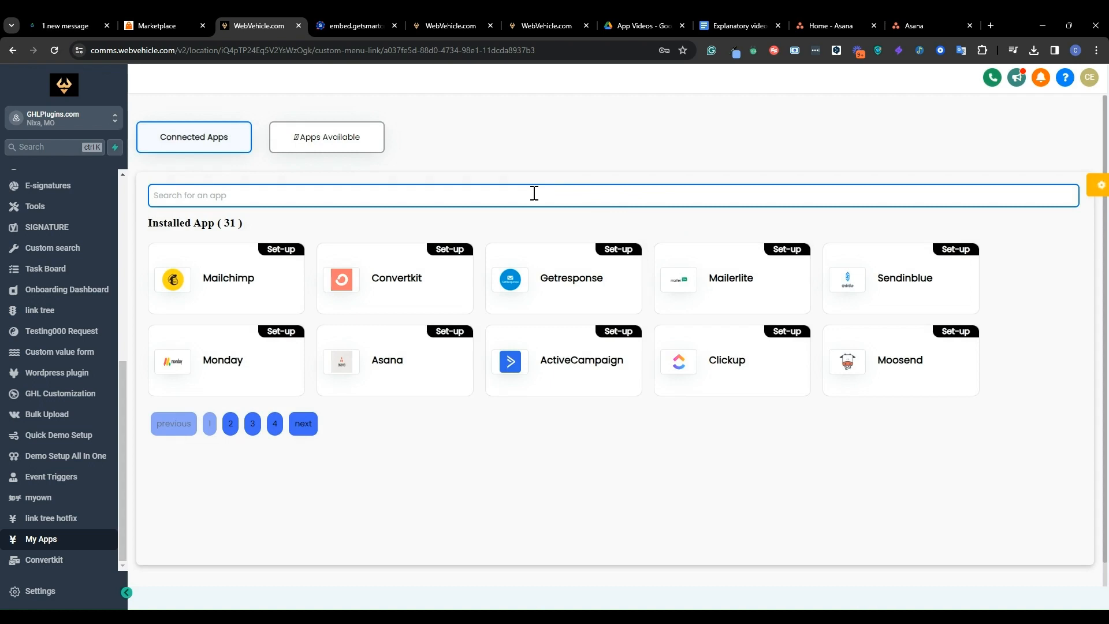
- Switch to the Asana workflow in the builder and review its task and tag actions
scroll(87, 297, up, 6)
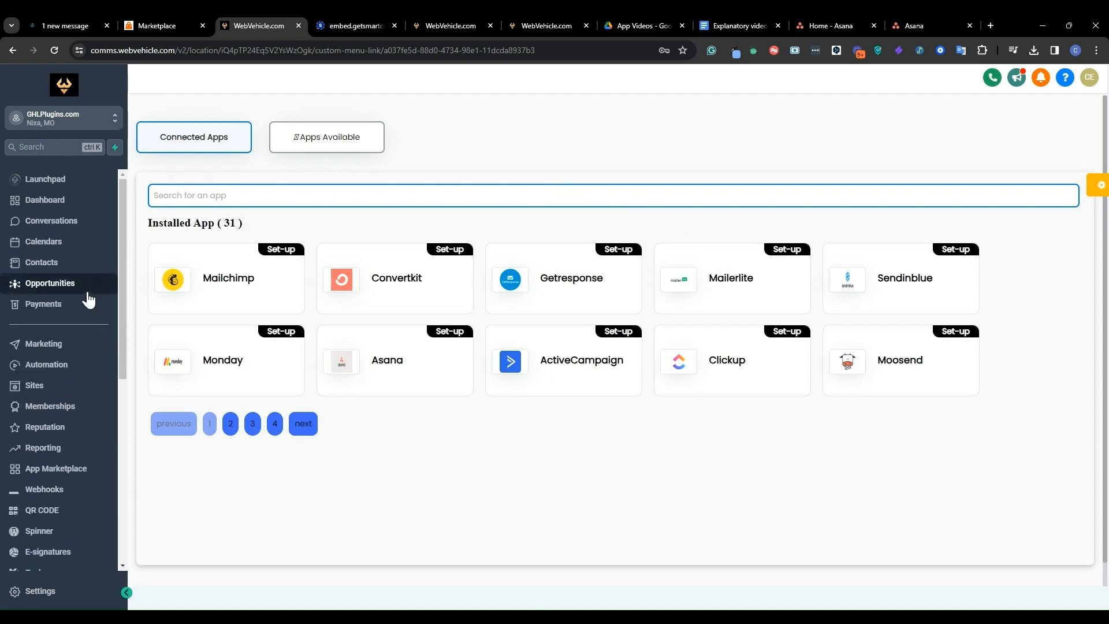
click(449, 16)
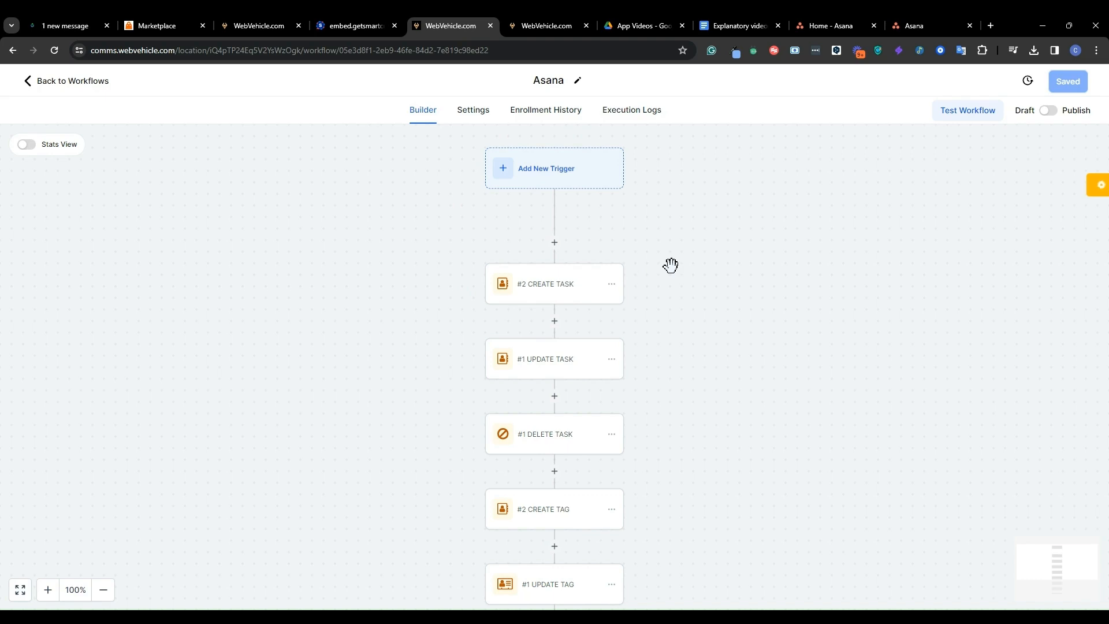
scroll(670, 265, down, 3)
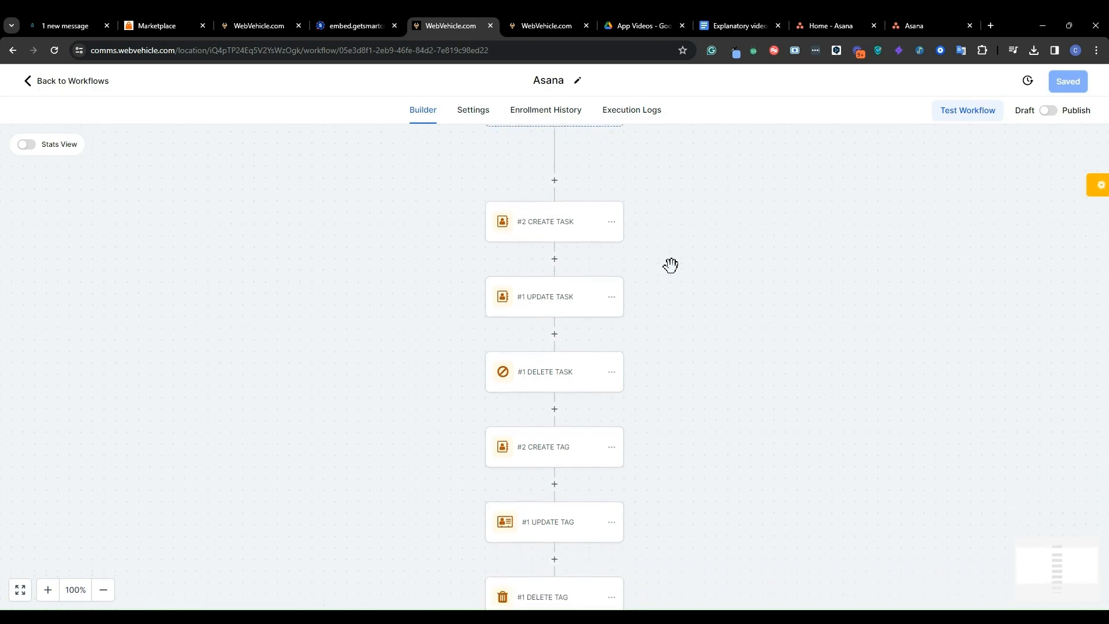
scroll(670, 266, up, 3)
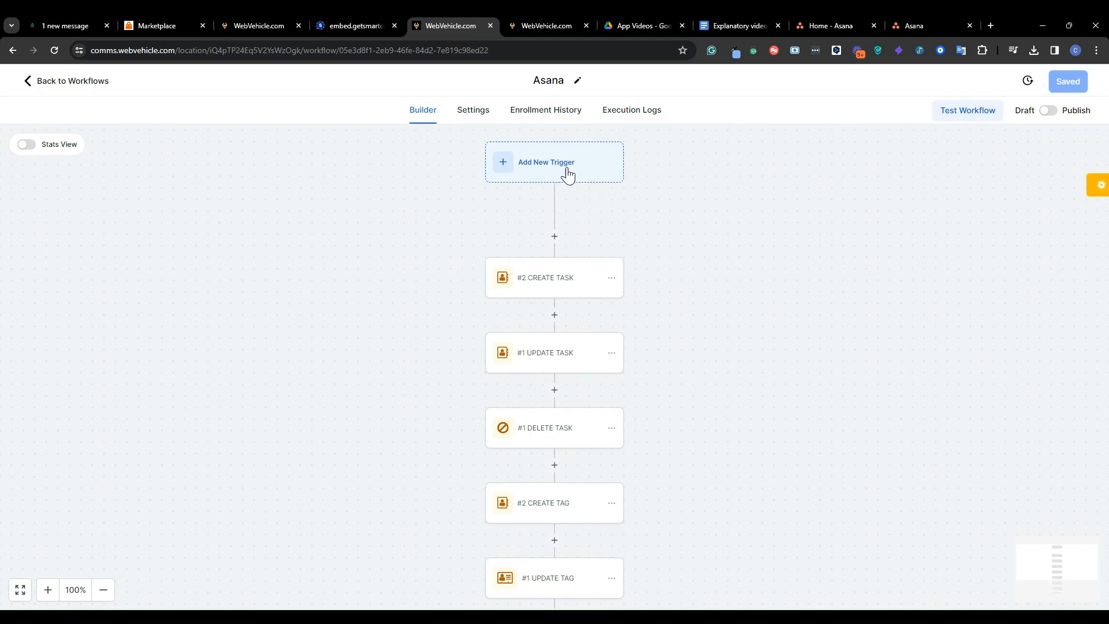
- Find the Asana Service actions in the list for a new first workflow action, and close the list without adding any
click(555, 236)
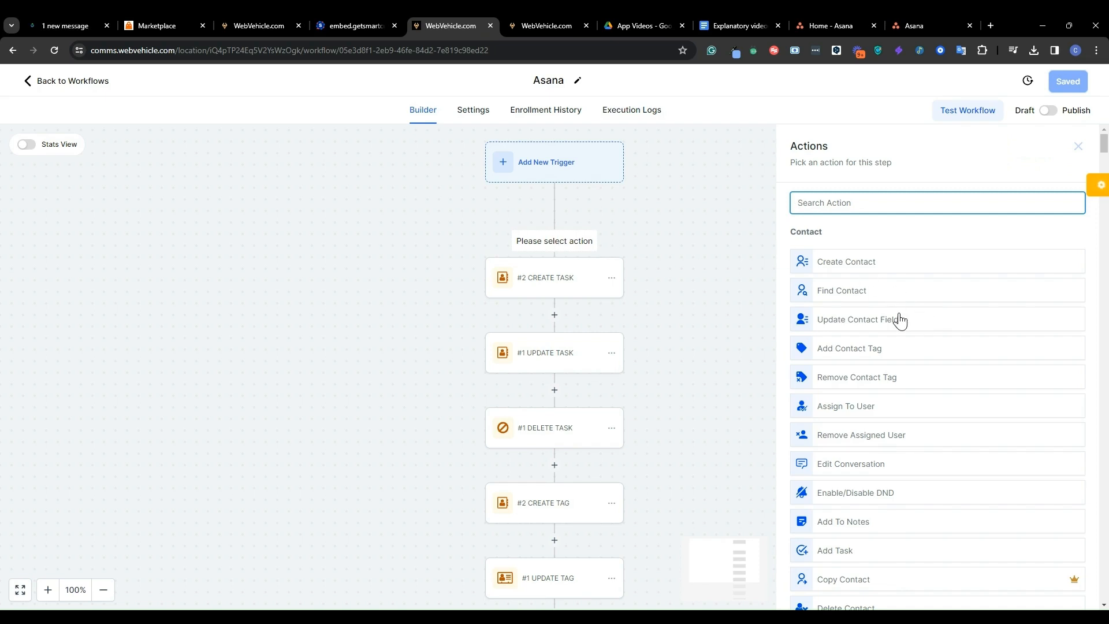
scroll(899, 319, down, 20)
scroll(899, 319, down, 20)
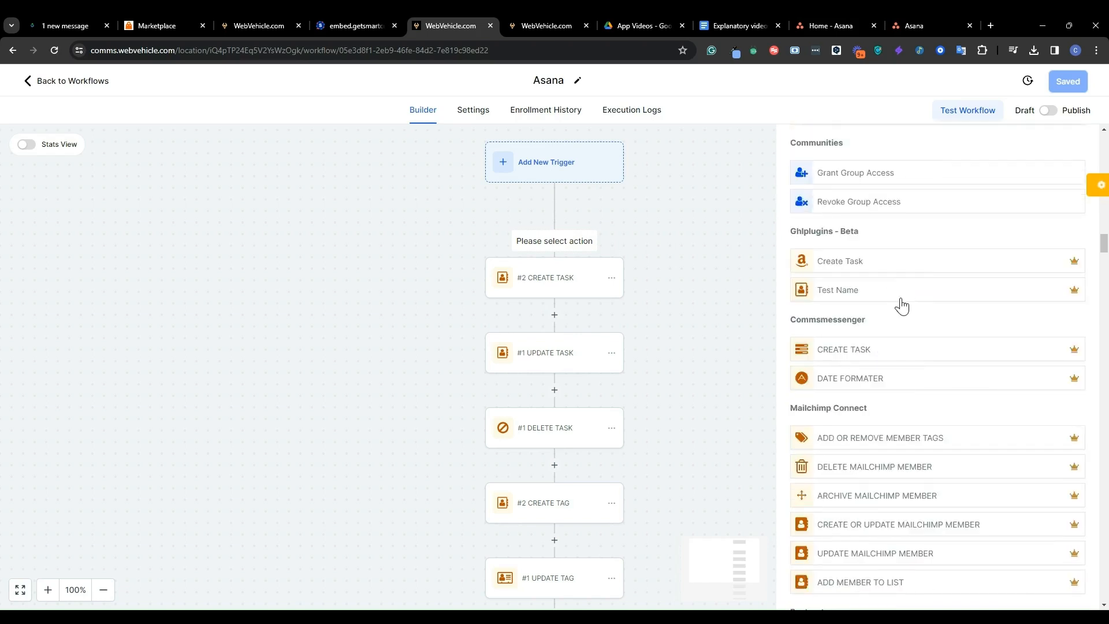
scroll(902, 306, down, 20)
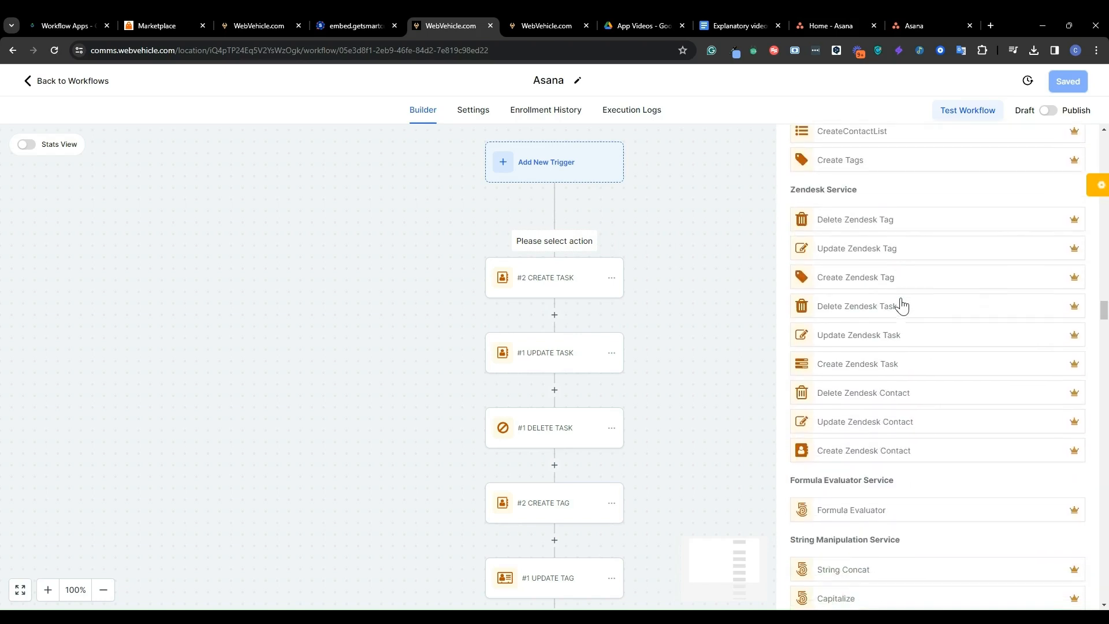
scroll(901, 306, down, 20)
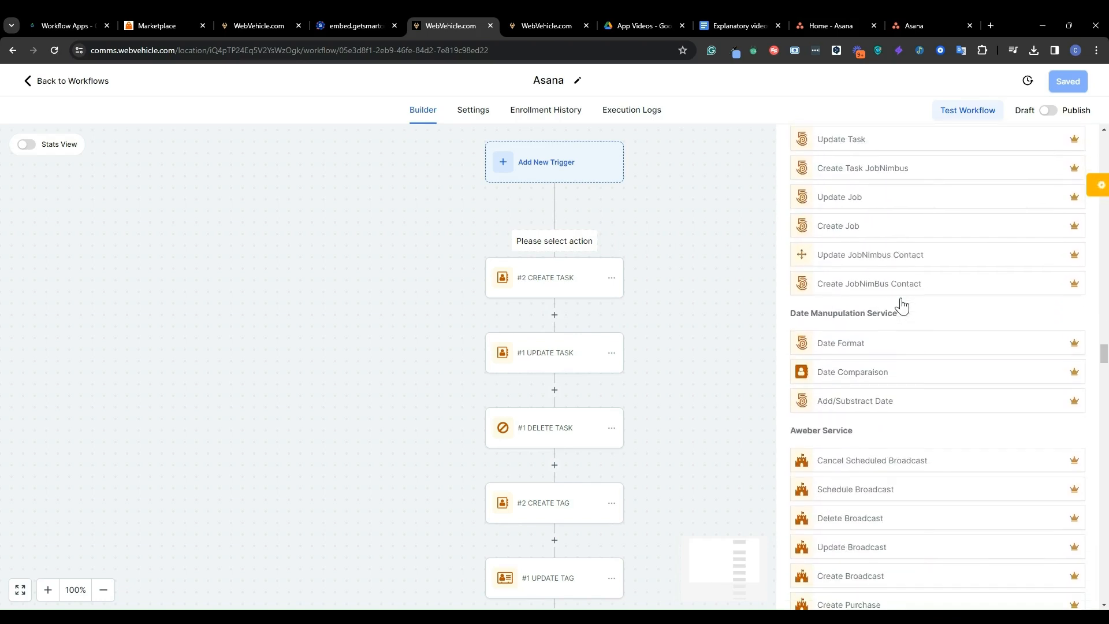
scroll(901, 306, down, 20)
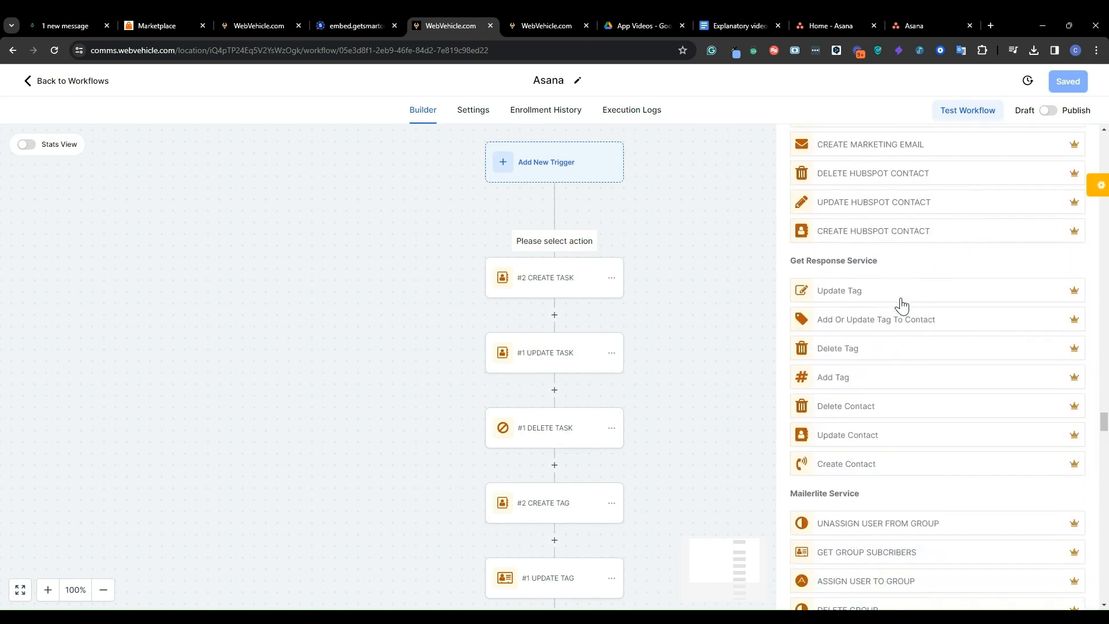
scroll(901, 306, down, 20)
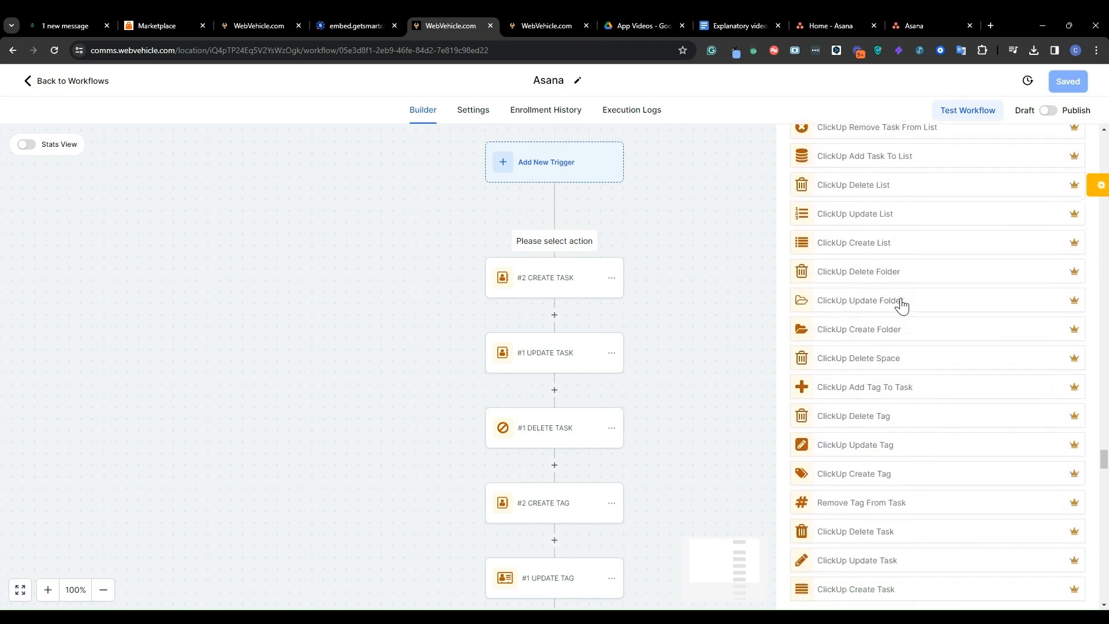
scroll(902, 307, down, 15)
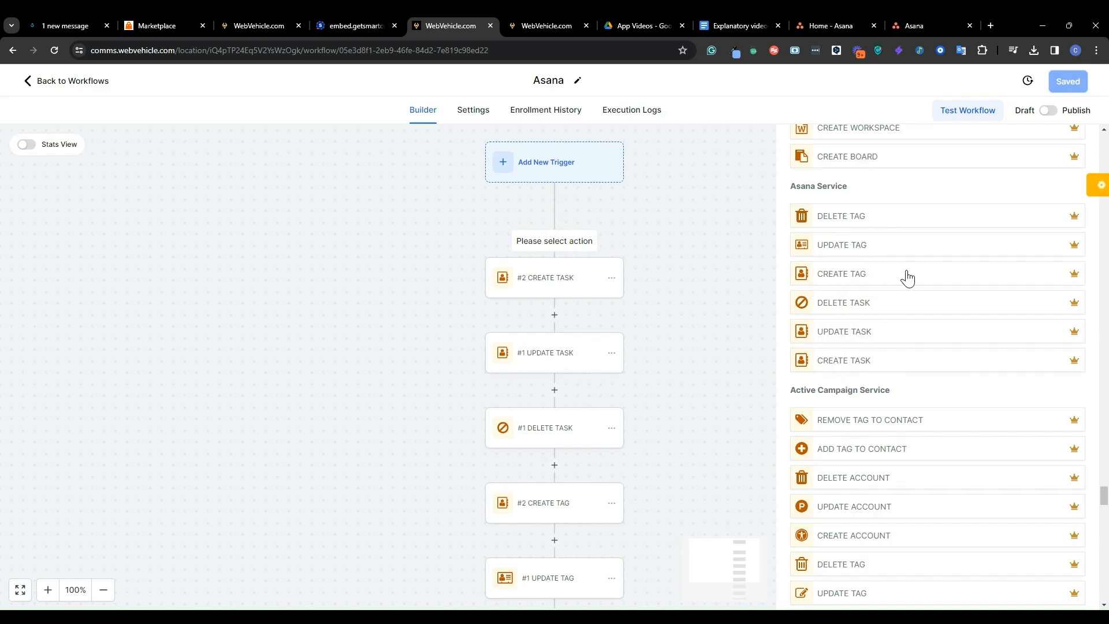
scroll(907, 278, up, 5)
scroll(907, 278, up, 15)
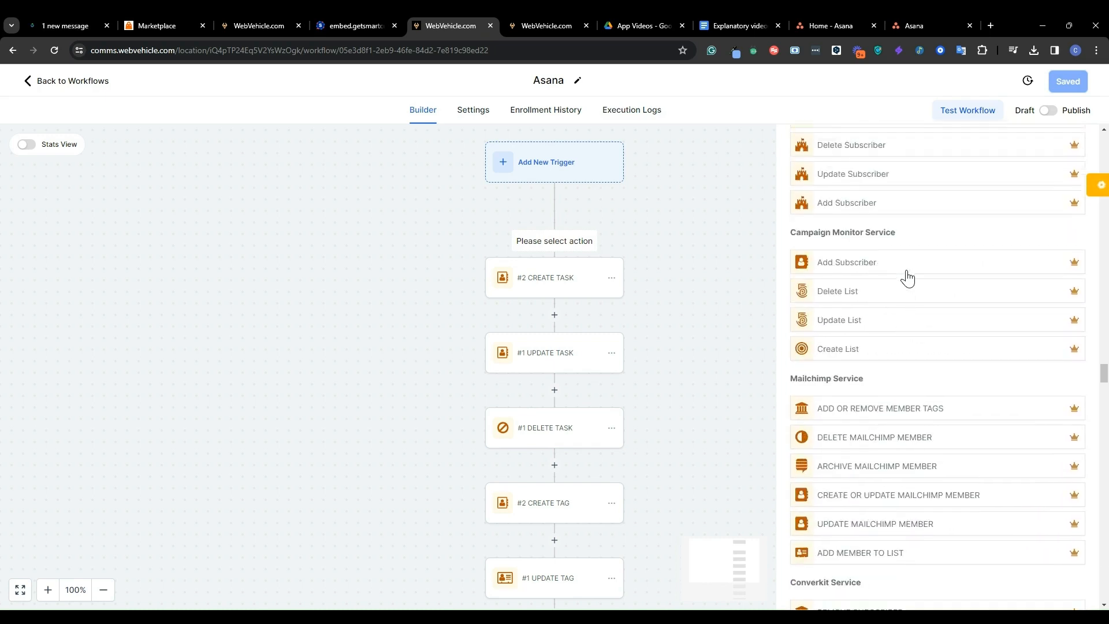
scroll(908, 278, up, 10)
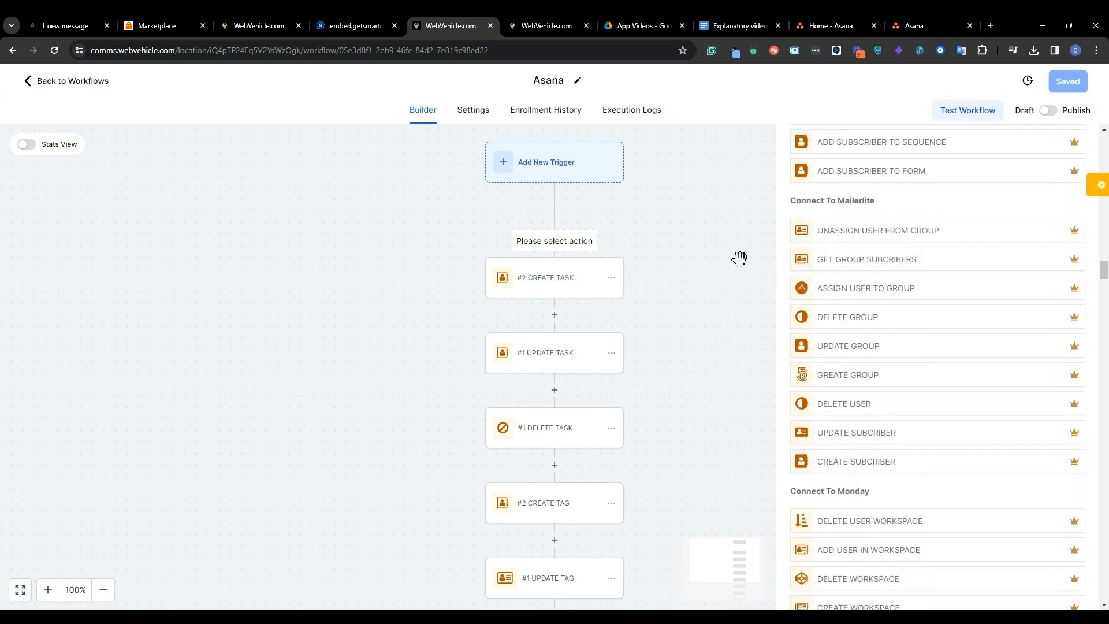
click(750, 267)
- Review the workflow's actions down to its end and set up a workflow test with the test contact selected
scroll(744, 334, down, 1)
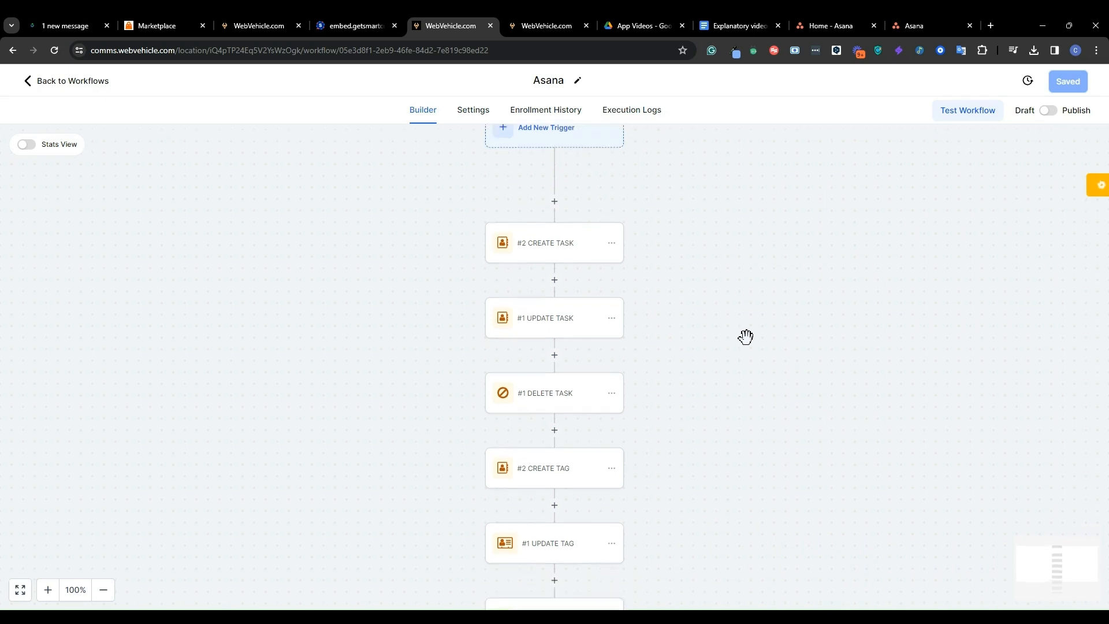
scroll(745, 337, down, 2)
scroll(745, 336, up, 1)
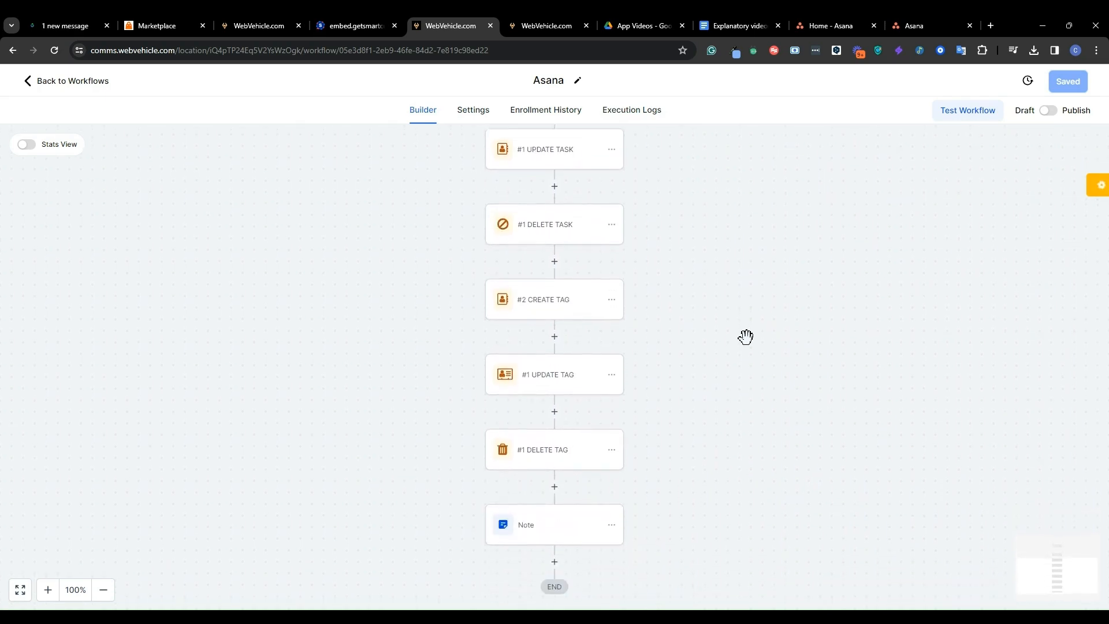
scroll(746, 337, down, 1)
scroll(745, 336, up, 3)
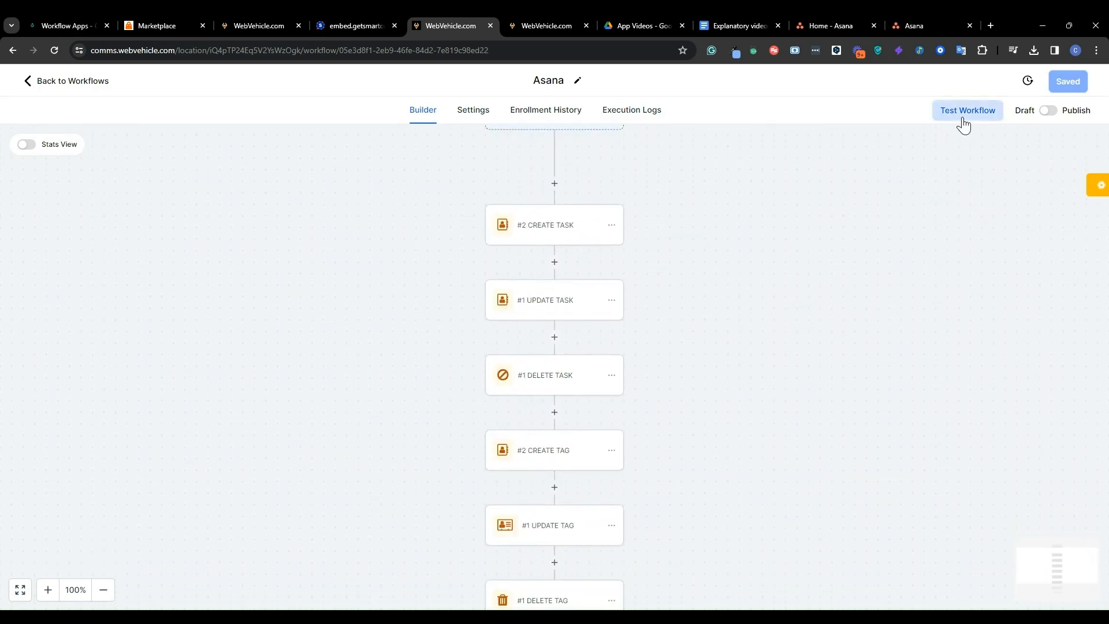
click(963, 118)
click(874, 227)
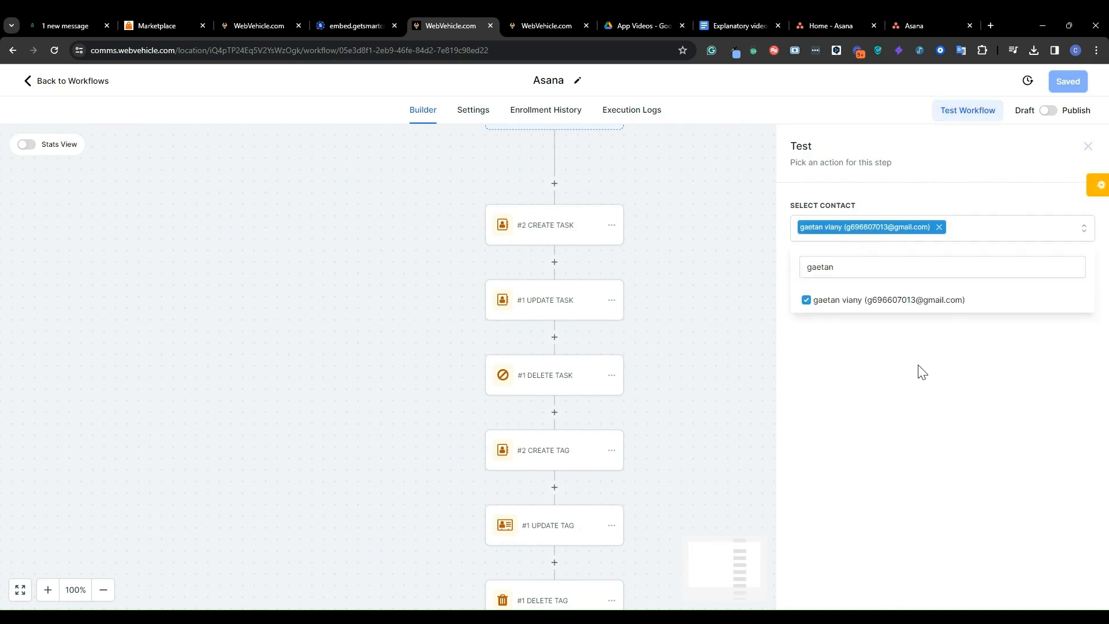
click(917, 366)
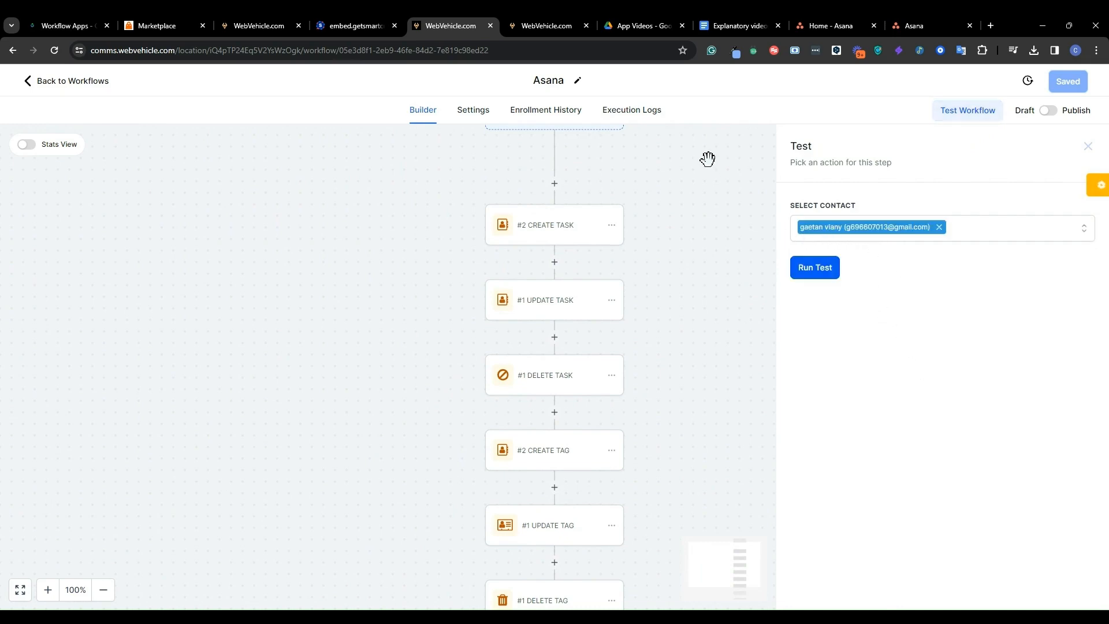
- Switch to the Asana home page, close the settings dialog and open the My tasks list
click(921, 14)
click(821, 14)
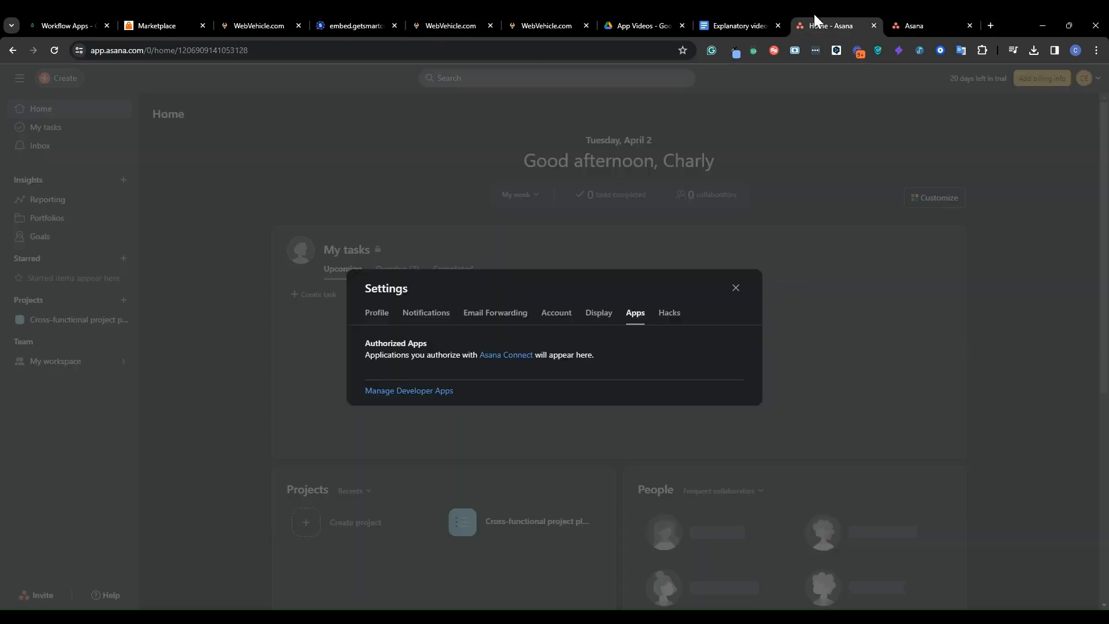
click(324, 133)
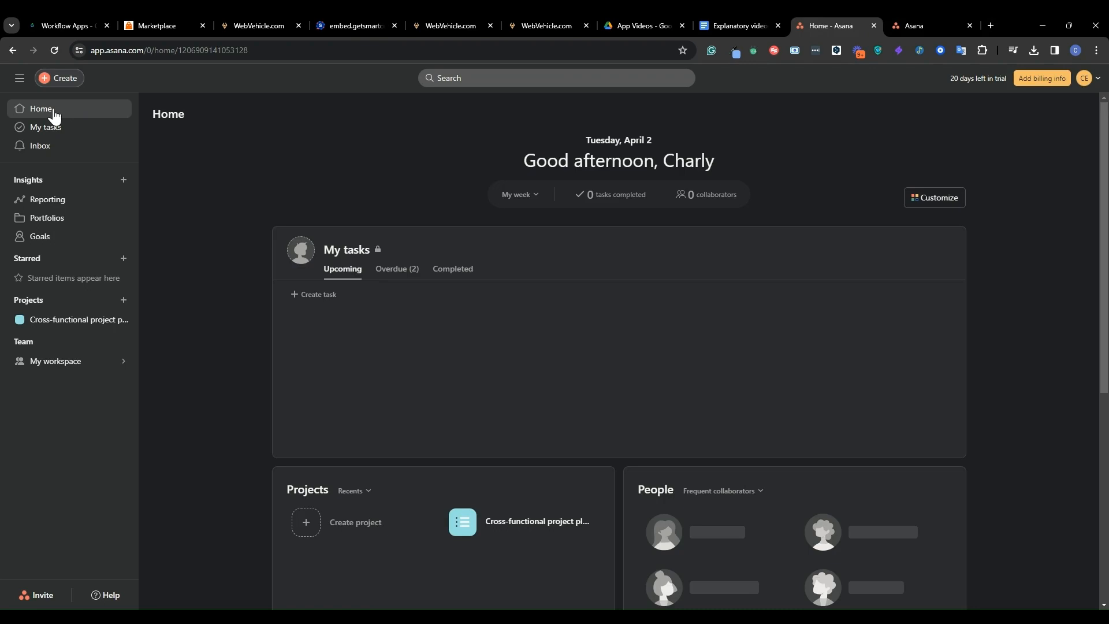
click(47, 128)
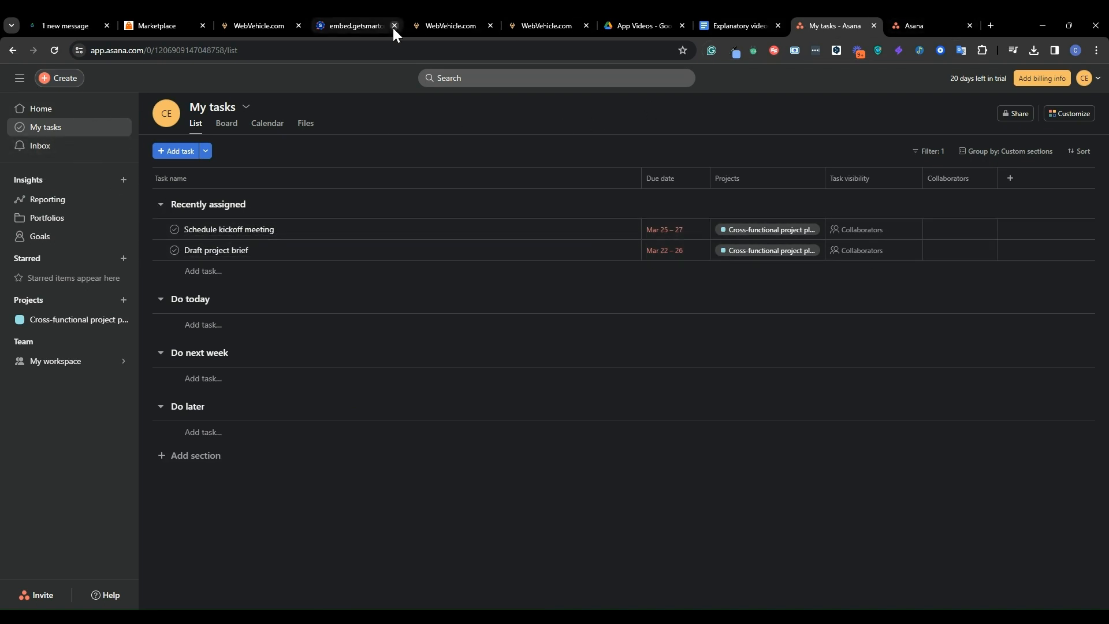
- Return to the Asana workflow, run the test for the selected contact, and open and refresh the execution logs
click(452, 13)
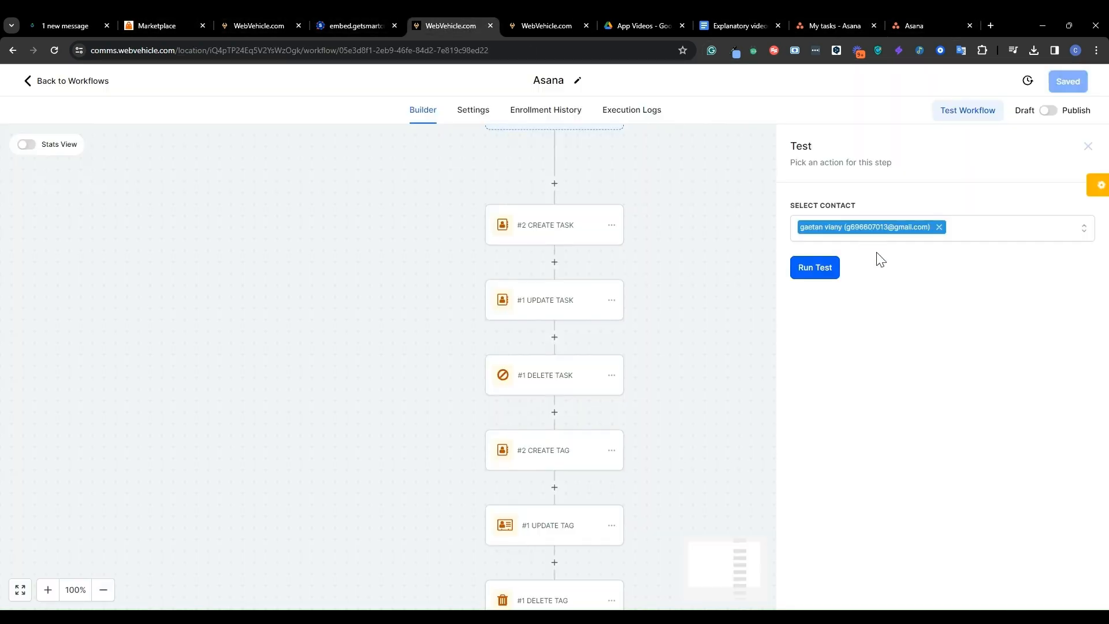
click(815, 269)
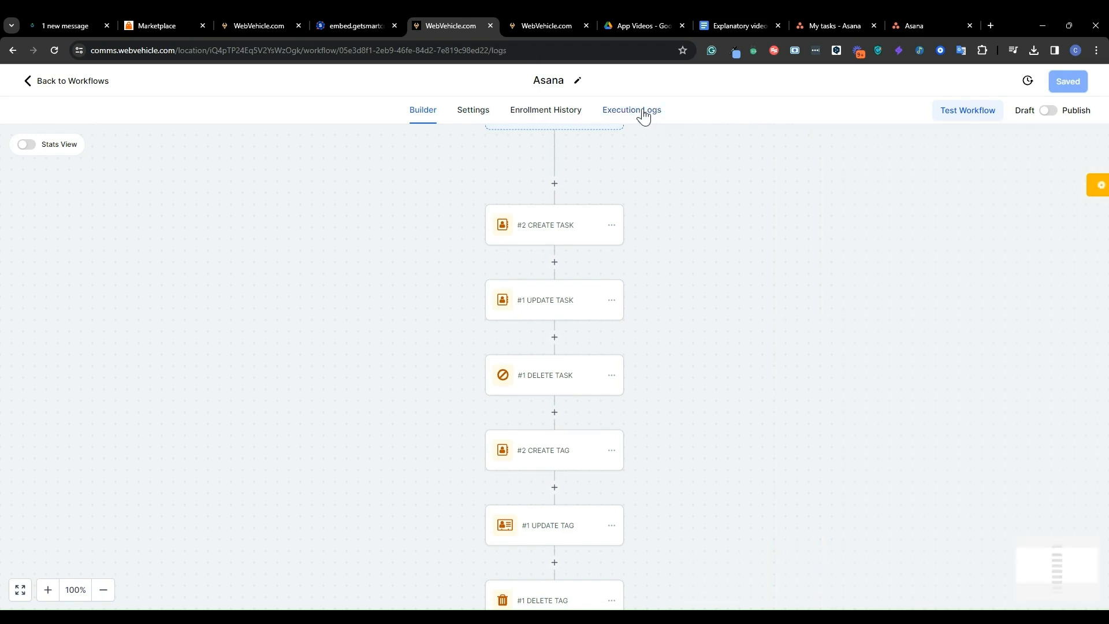
click(642, 111)
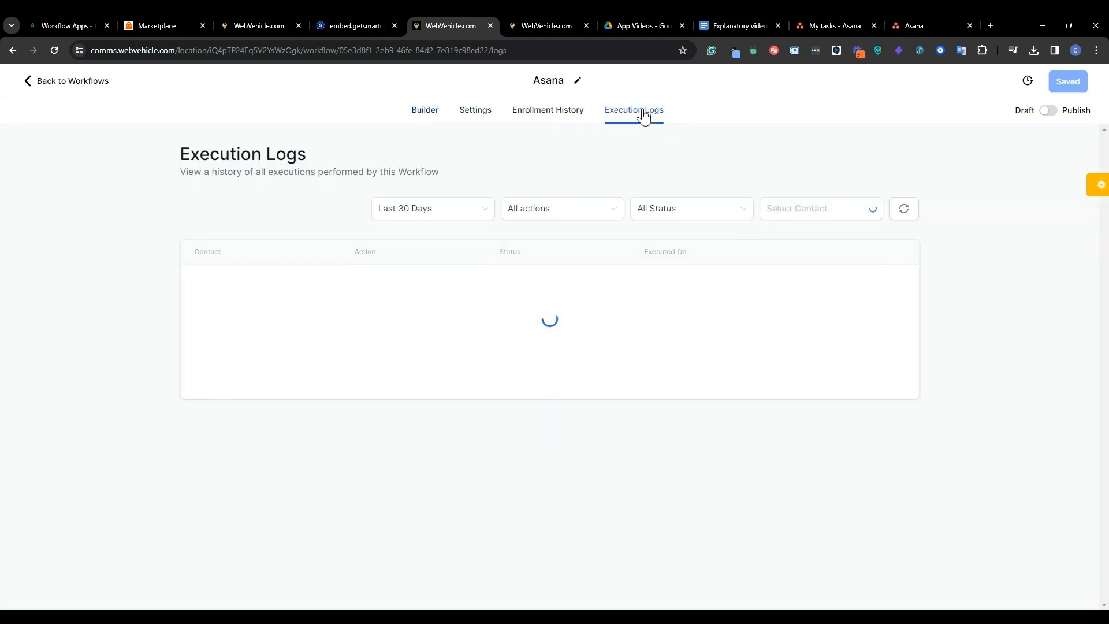
click(914, 211)
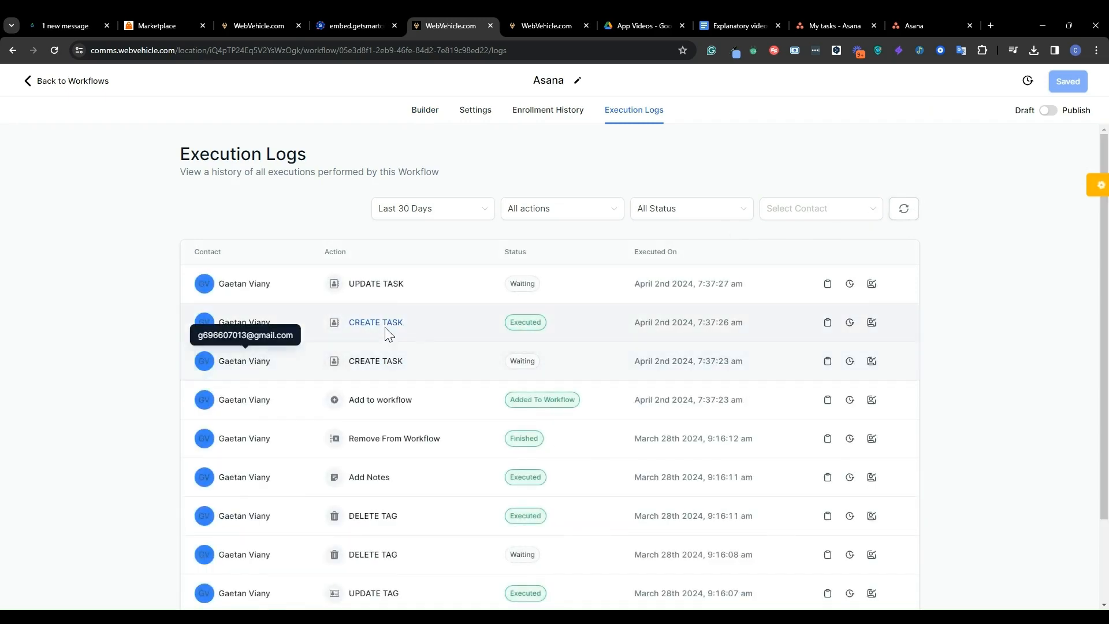
- Switch to Asana and check the My tasks list for the task created by the workflow test
click(926, 20)
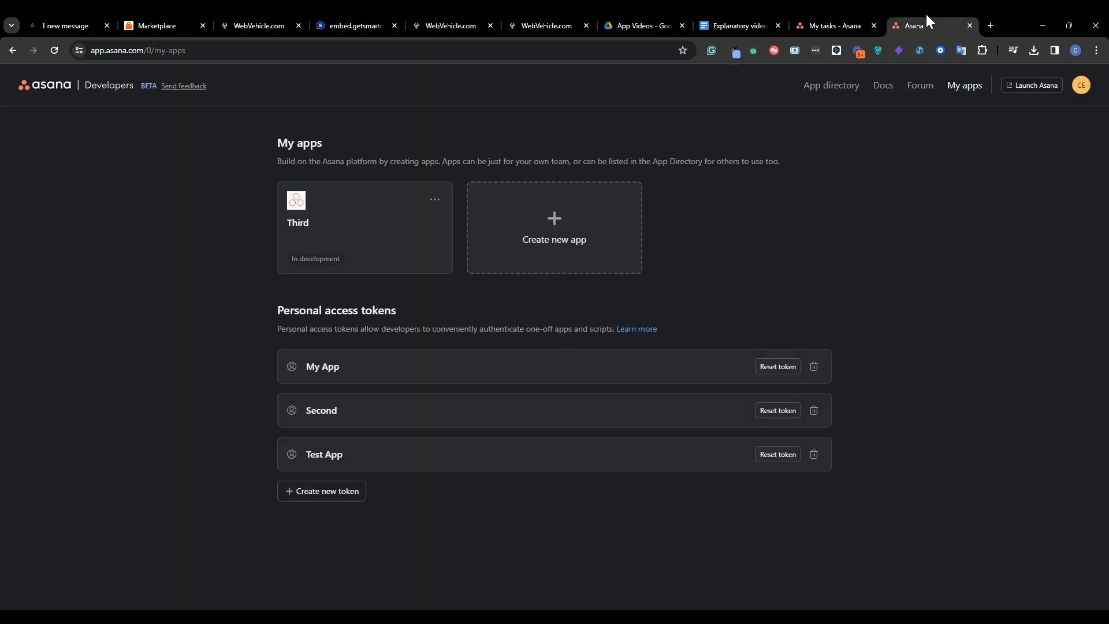
click(841, 23)
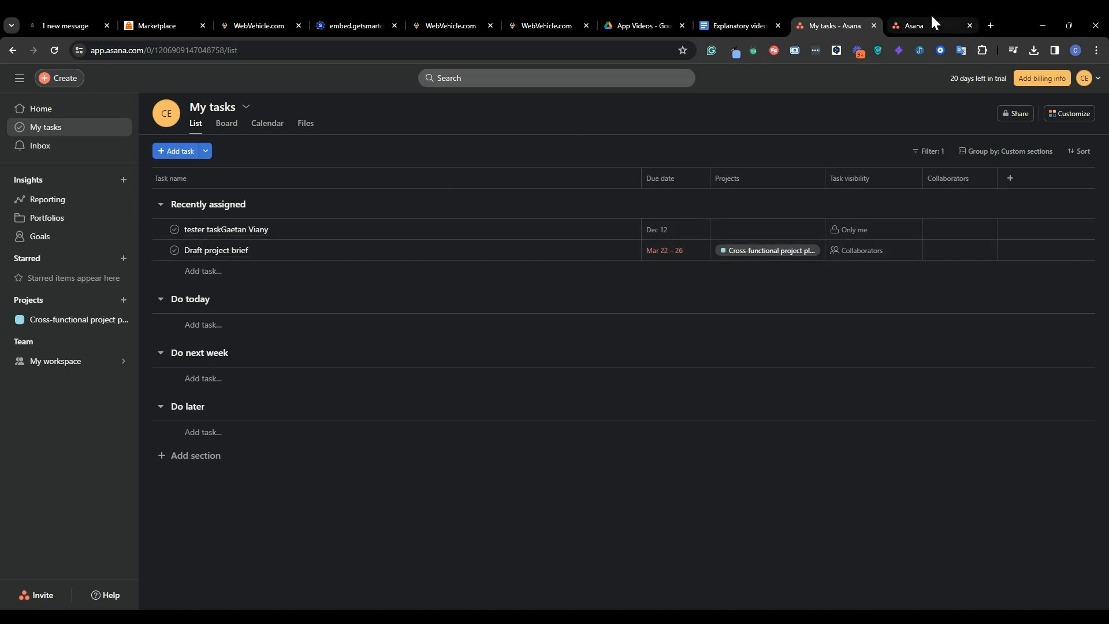
click(909, 28)
- Return to the Asana workflow's builder, inspect the DELETE TASK action's settings, and close them without changes
click(234, 19)
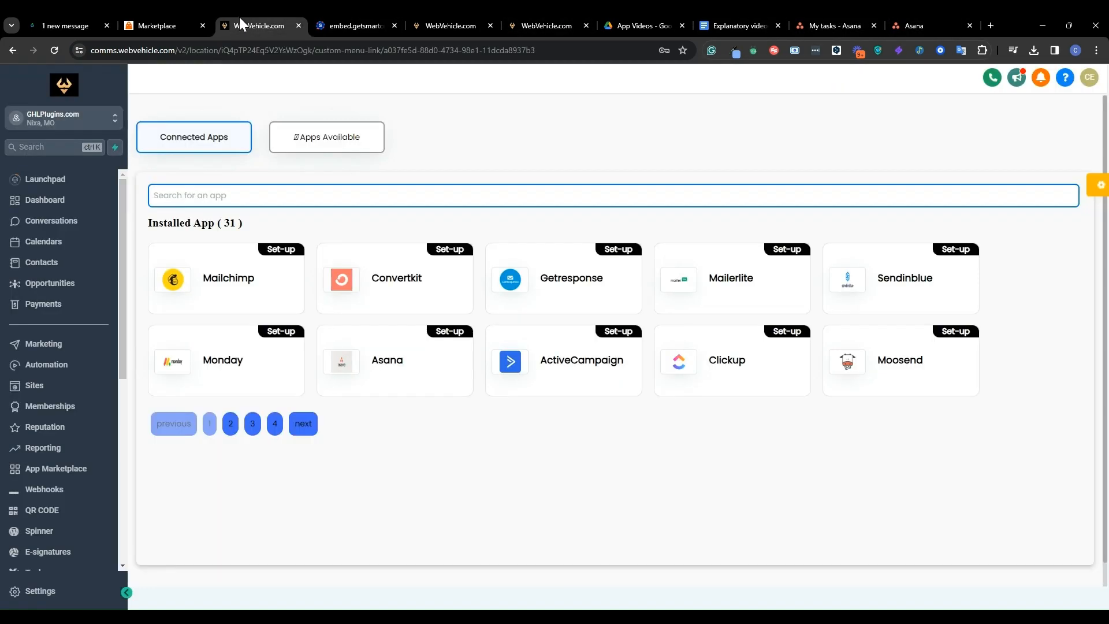
click(448, 17)
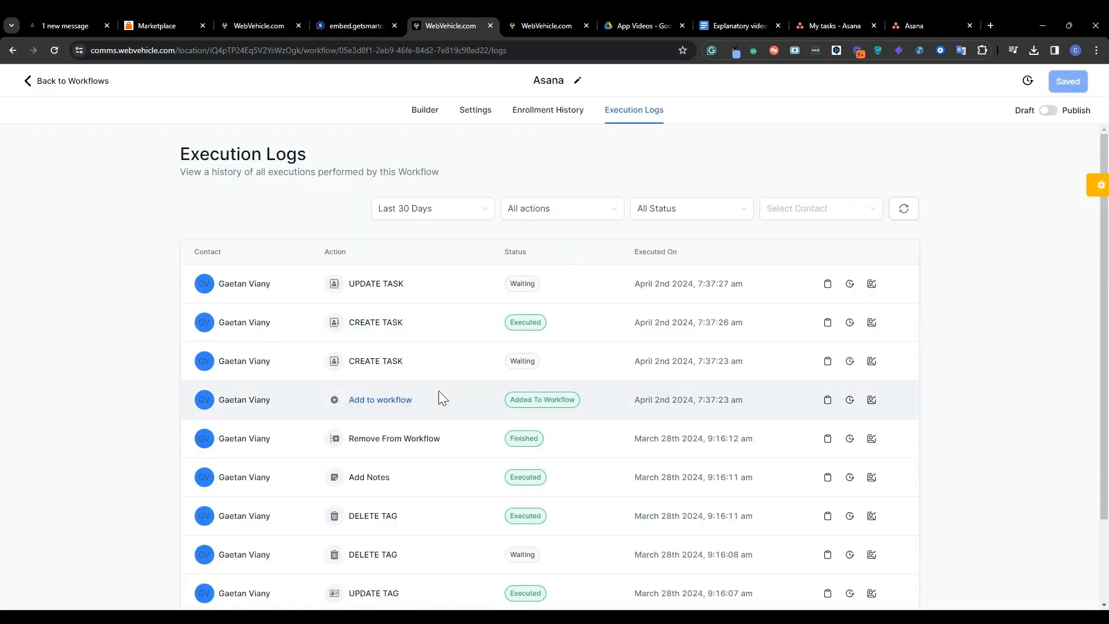
click(438, 124)
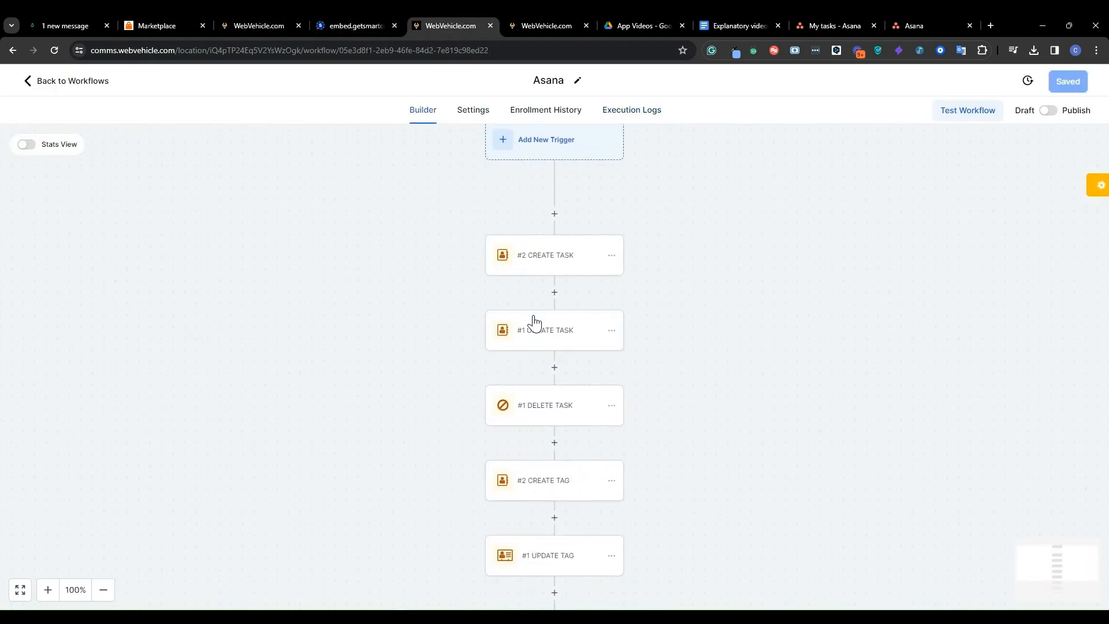
scroll(550, 309, down, 1)
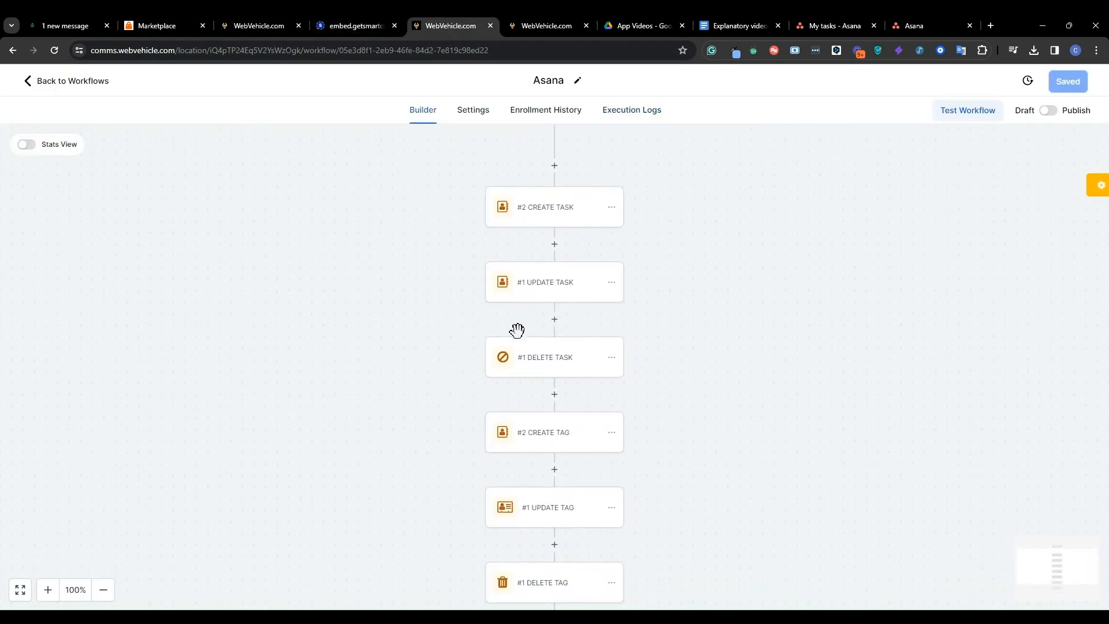
scroll(560, 368, down, 3)
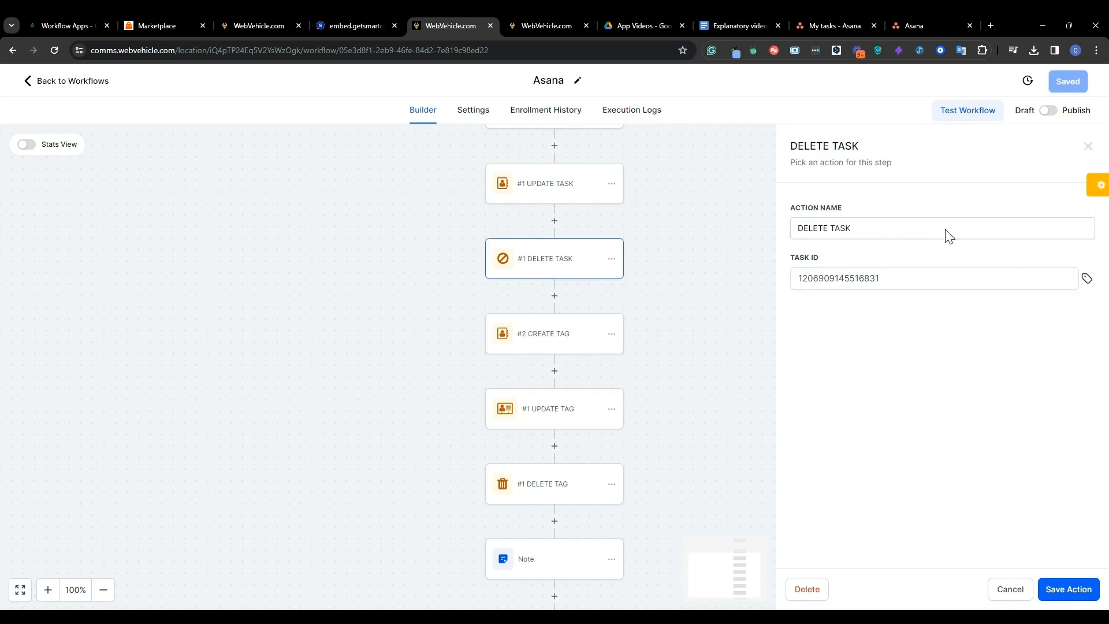
click(1088, 146)
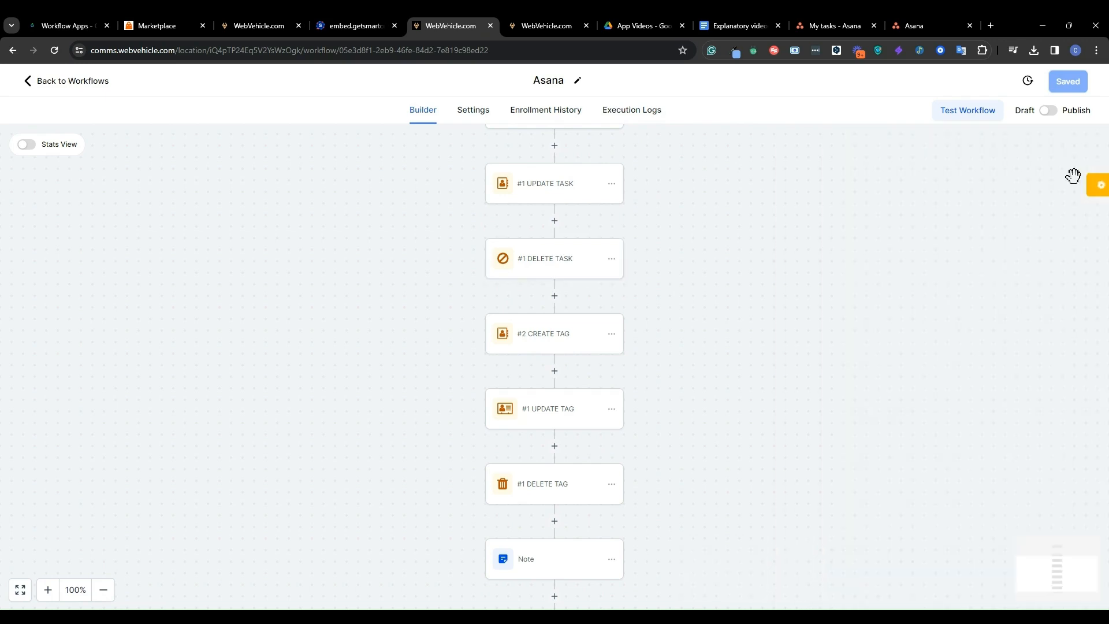
- Recheck the My tasks list in Asana, and return to the workflow builder to review its task and tag actions
click(911, 17)
key(ctrl+shift+Tab)
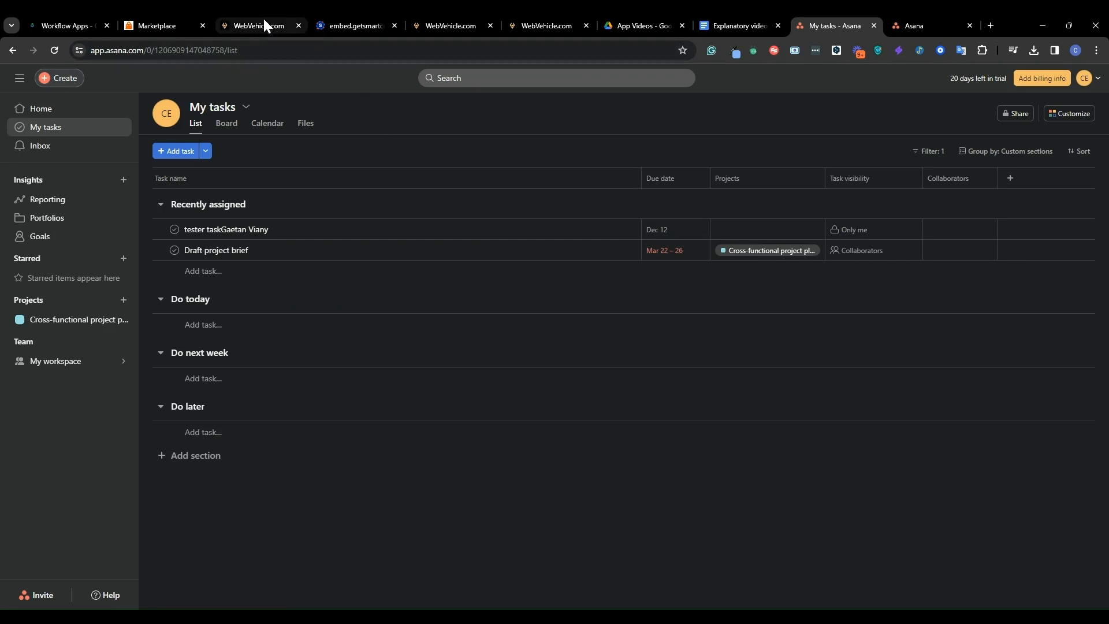
click(466, 12)
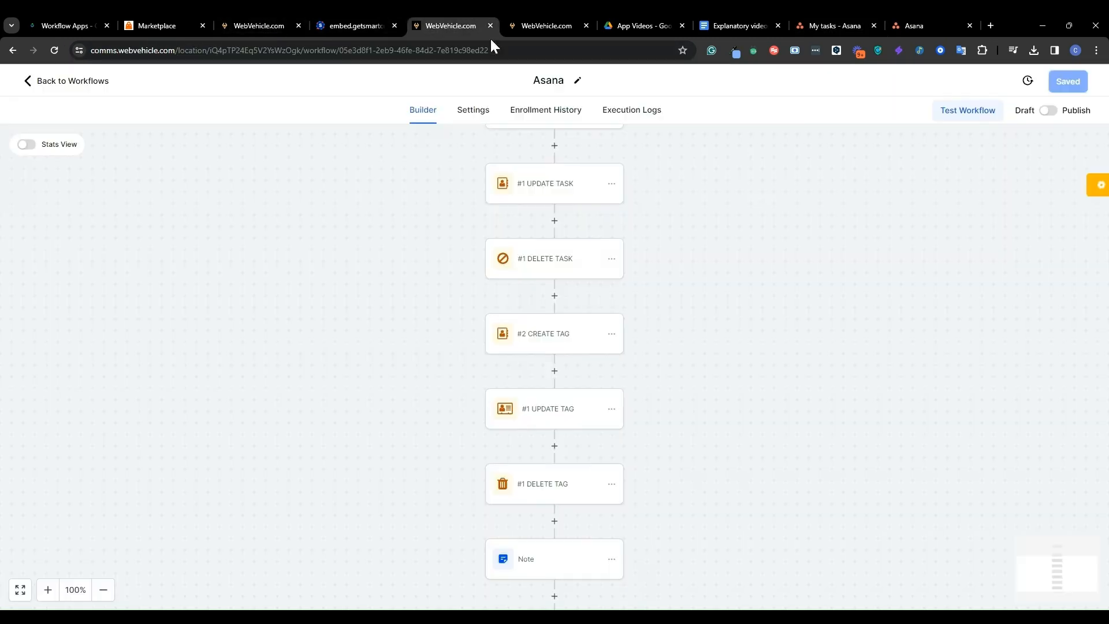
scroll(737, 260, up, 3)
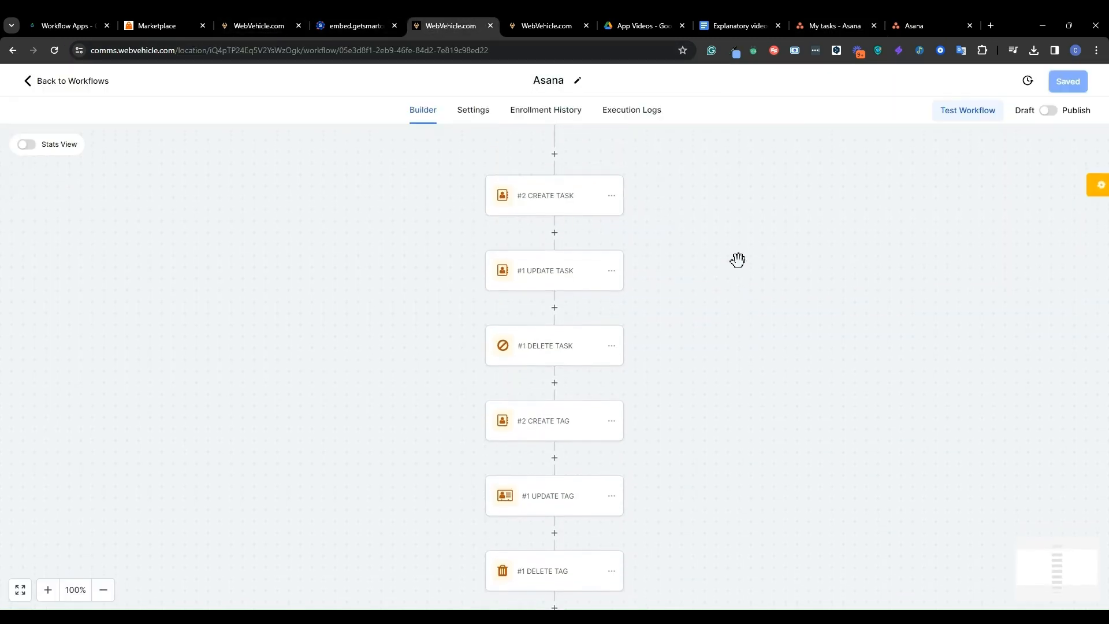
scroll(737, 259, down, 5)
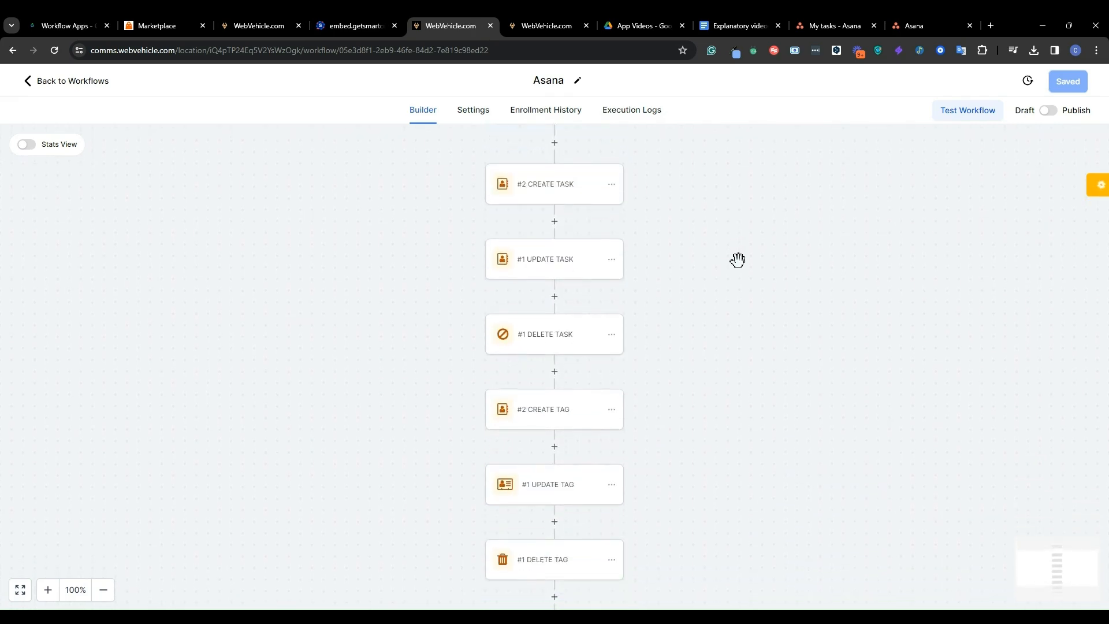